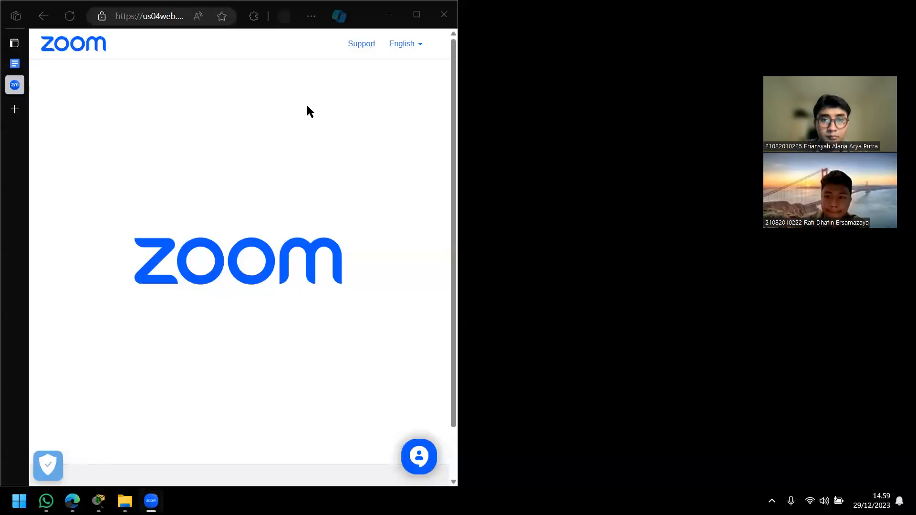
Step: Switch to Cisco Packet Tracer and examine the overall network topology across the LANTAI 1 and LANTAI 2 areas
left_click(275, 49)
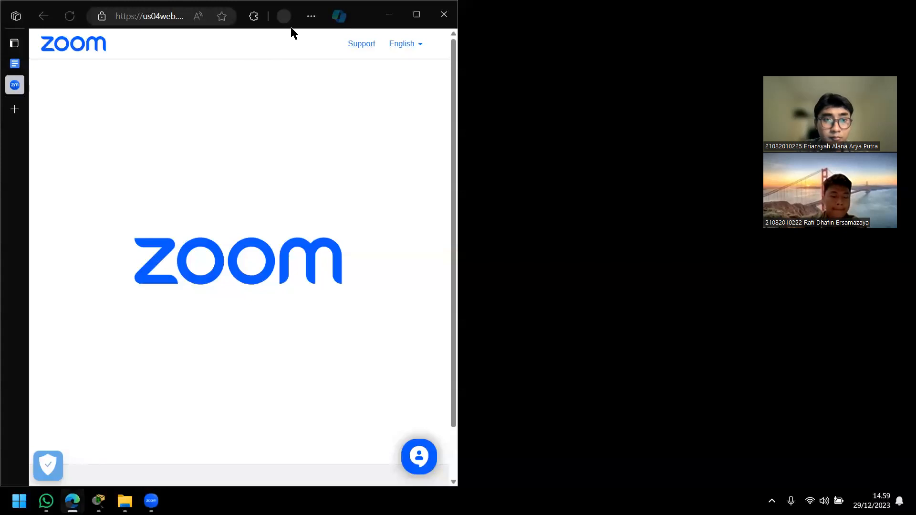
left_click(99, 502)
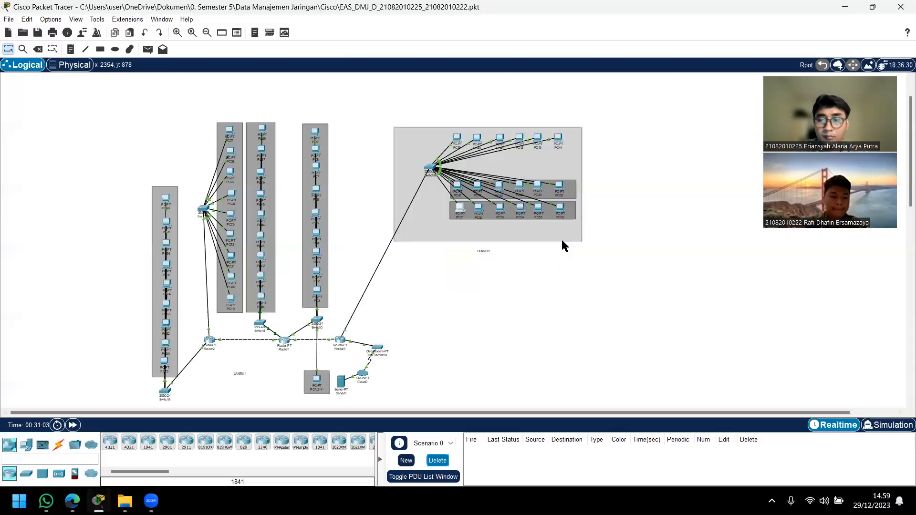
scroll(425, 330, "up", 2)
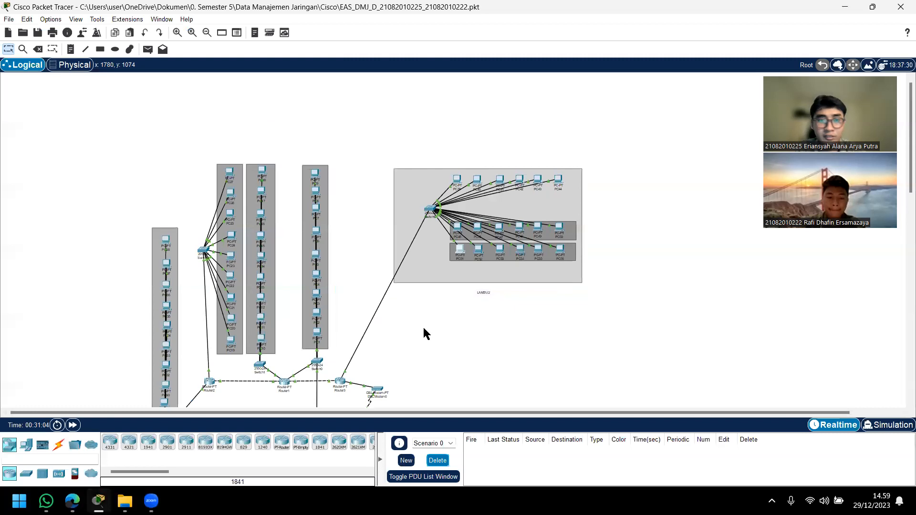
scroll(327, 280, "down", 2)
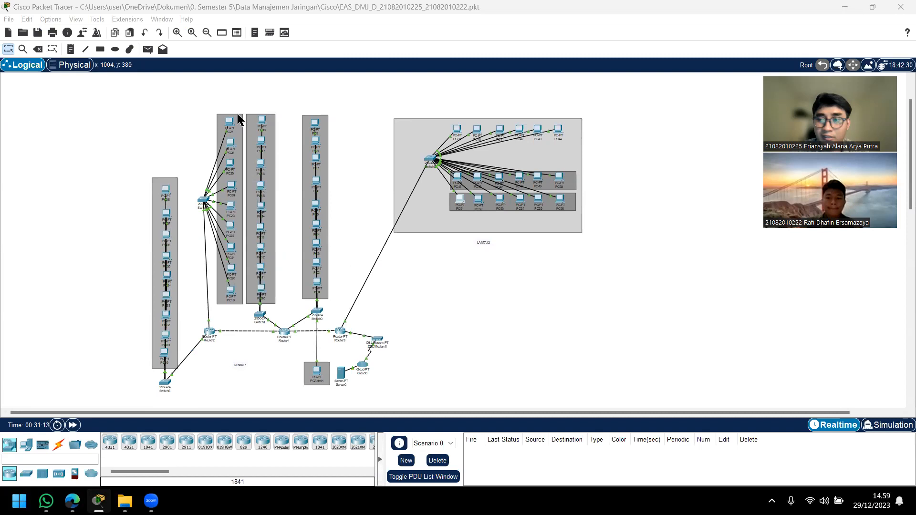
mouse_move(113, 83)
left_mouse_down()
mouse_move(217, 141)
mouse_move(367, 297)
mouse_move(379, 383)
mouse_move(368, 386)
left_mouse_up()
scroll(298, 269, "down", 1)
scroll(297, 268, "up", 1)
scroll(297, 270, "down", 1)
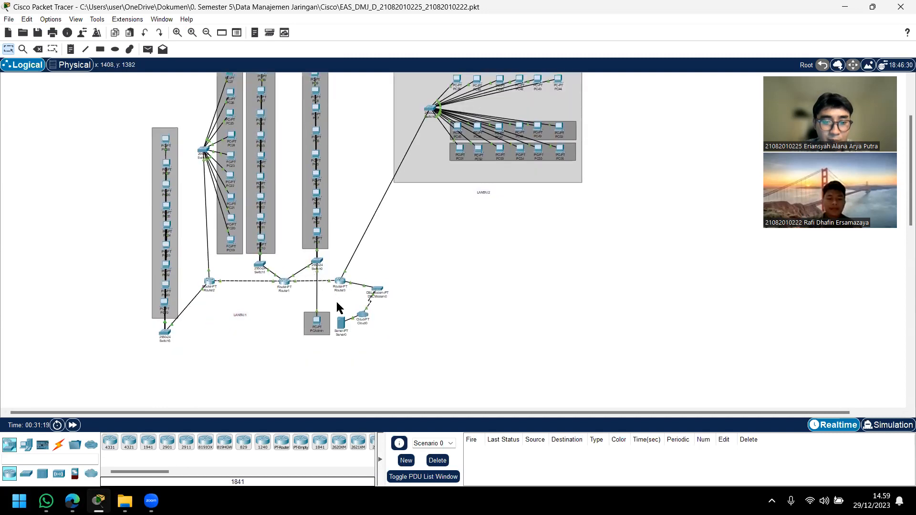
scroll(315, 319, "up", 1)
scroll(306, 296, "down", 1)
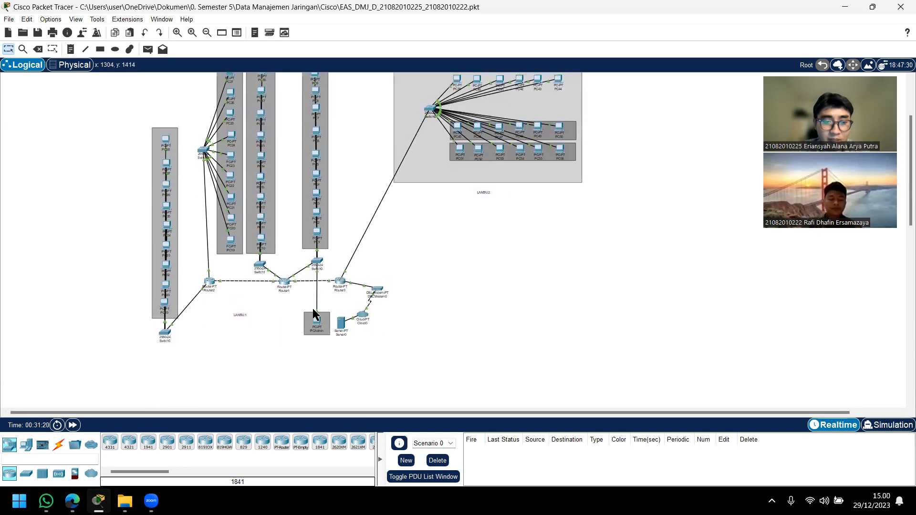
scroll(333, 324, "up", 1)
scroll(402, 316, "down", 3)
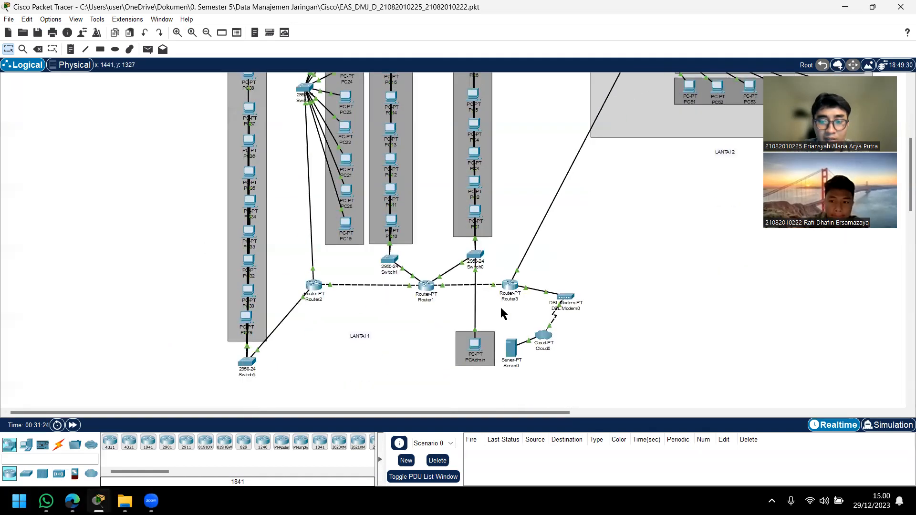
Step: Examine the LANTAI 1 PC groups and how their switches, routers, PCAdmin and Server0 are linked
scroll(439, 303, "up", 1)
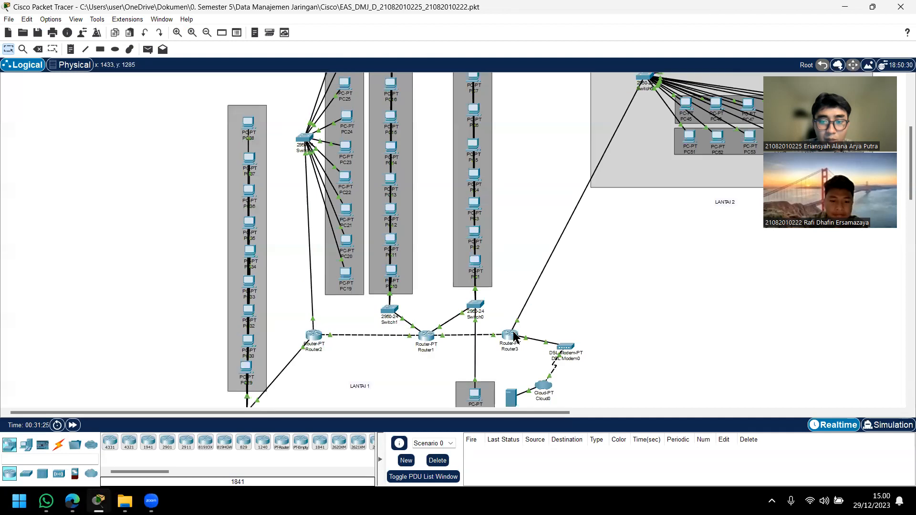
scroll(358, 334, "down", 1)
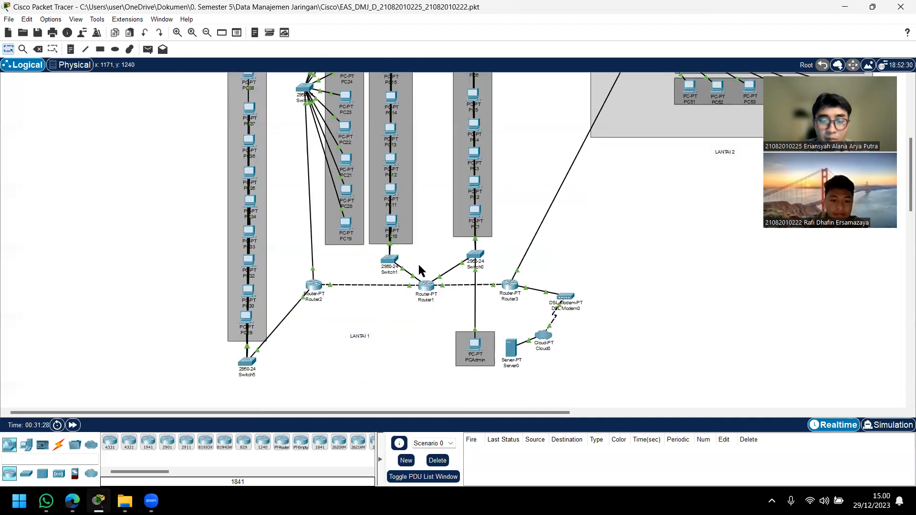
scroll(429, 308, "up", 1)
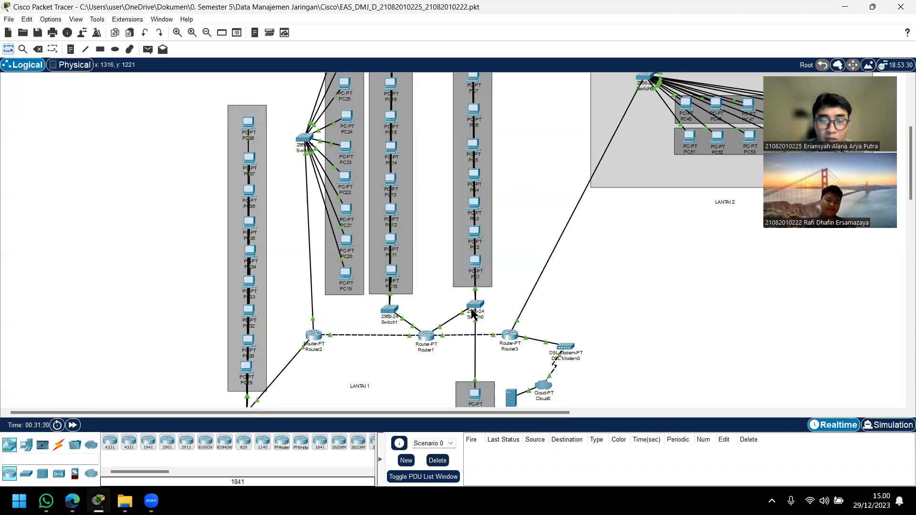
scroll(400, 313, "down", 1)
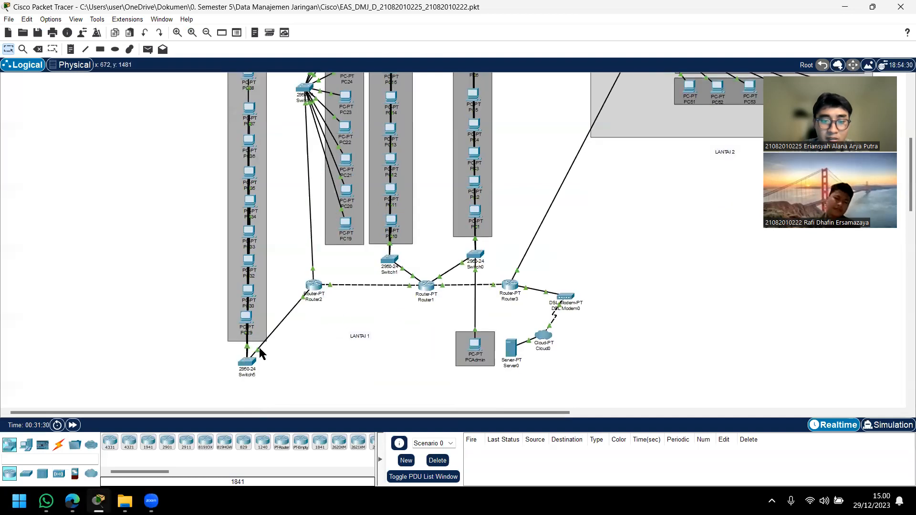
scroll(311, 219, "up", 1)
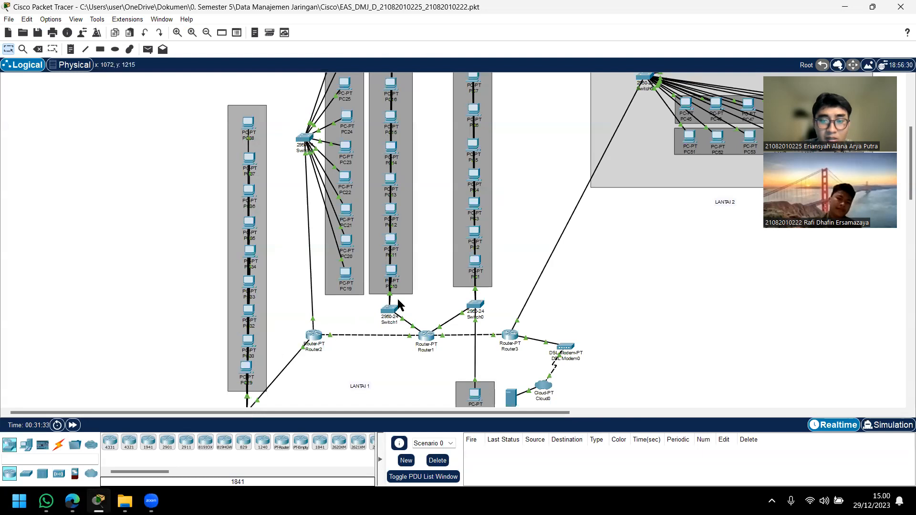
scroll(389, 225, "up", 1)
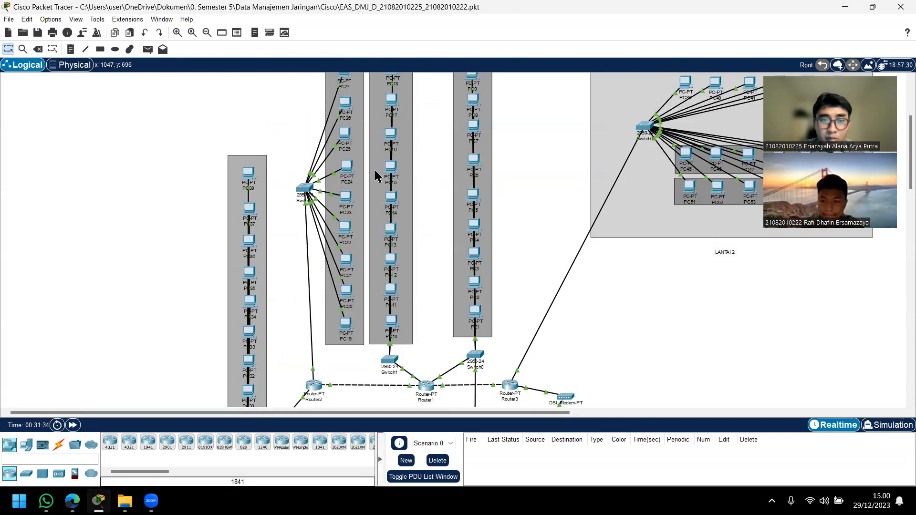
scroll(375, 170, "up", 1)
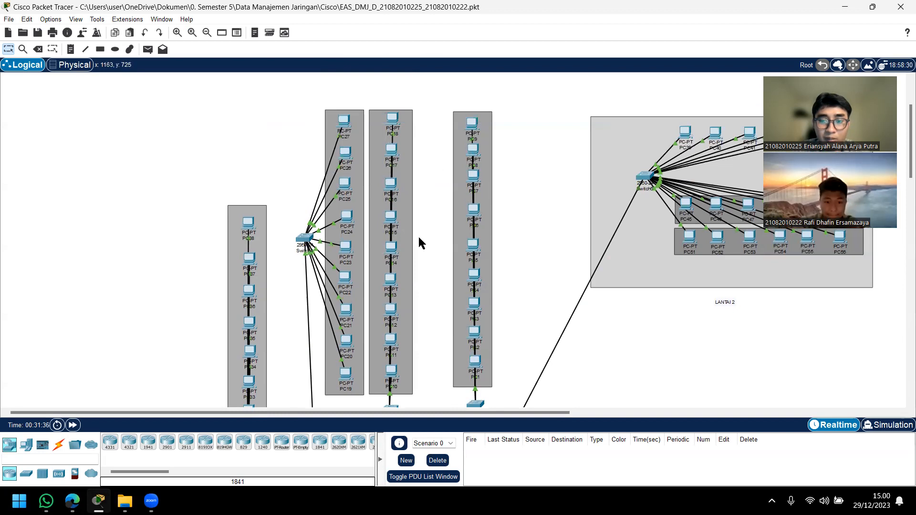
scroll(396, 239, "down", 2)
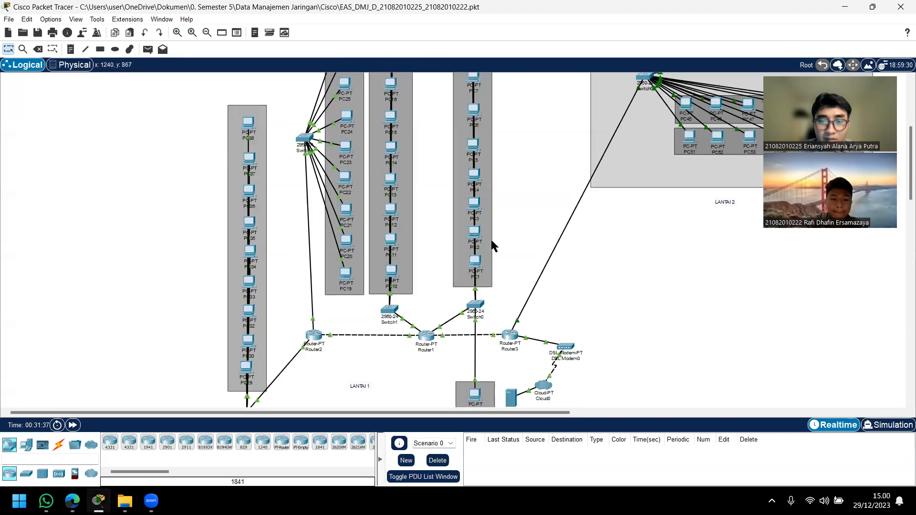
scroll(512, 315, "down", 1)
left_click_drag(424, 413, 567, 414)
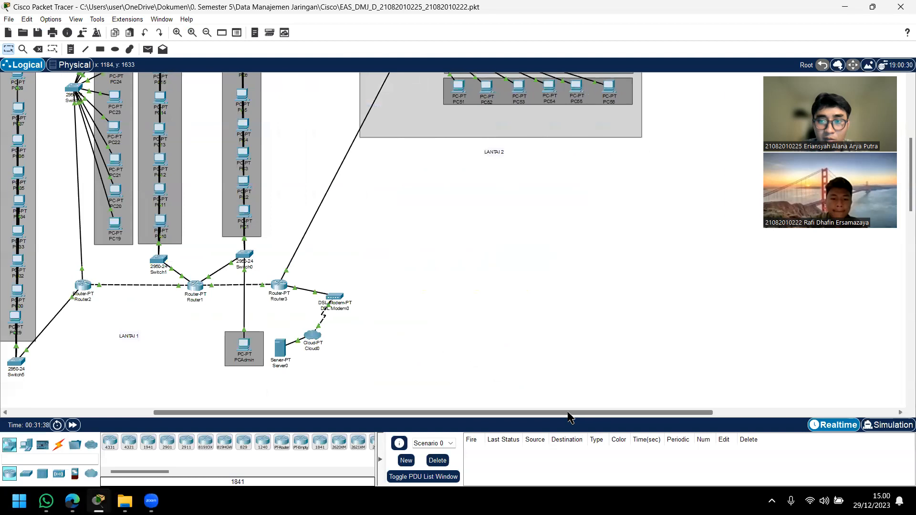
Step: Move Router3 up beside the LANTAI 2 area, close to that floor's switch, and examine the LANTAI 2 devices
scroll(542, 347, "up", 3)
scroll(542, 347, "down", 1)
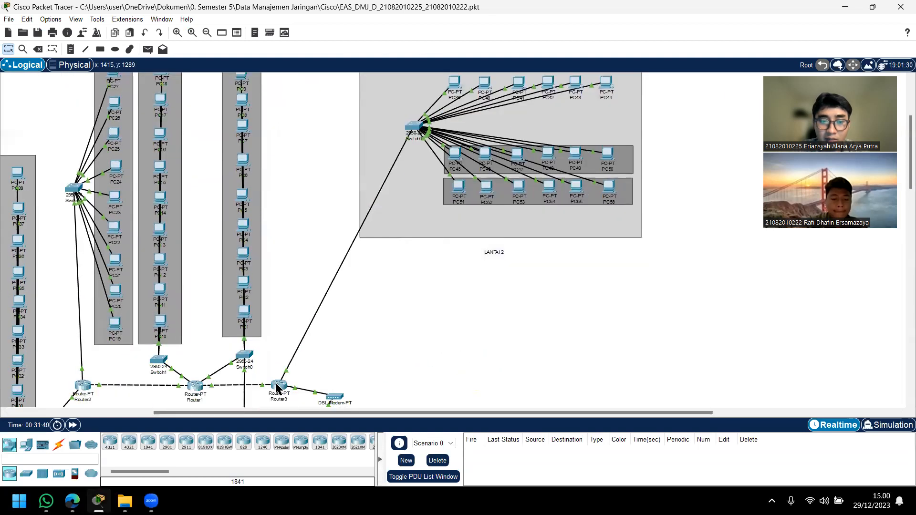
left_click_drag(278, 387, 310, 188)
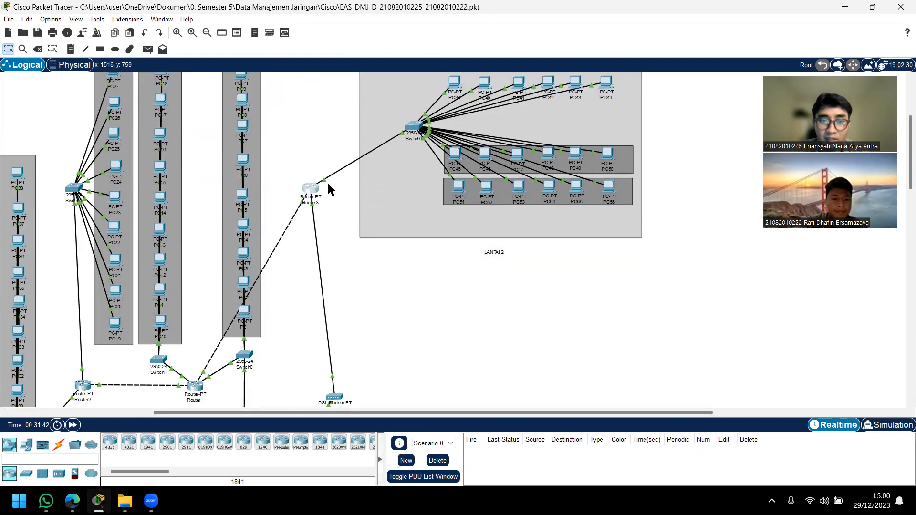
scroll(403, 188, "up", 1)
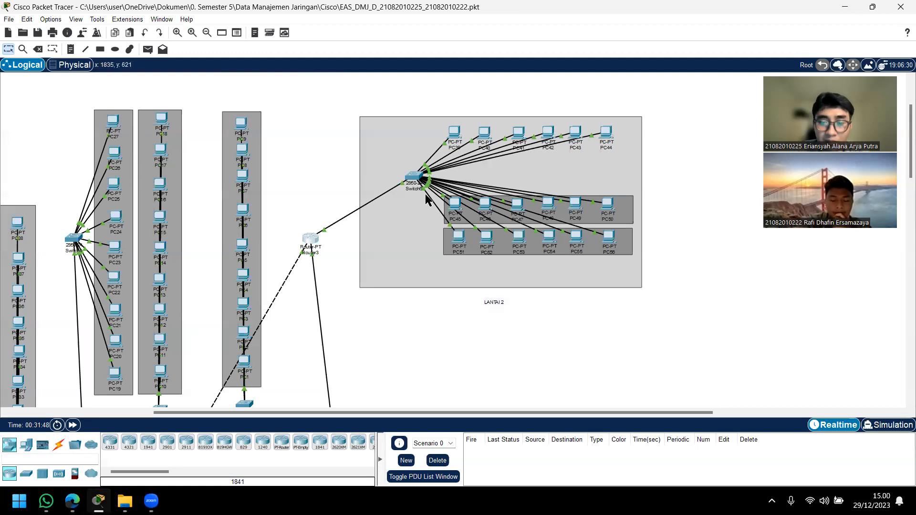
scroll(354, 227, "down", 4)
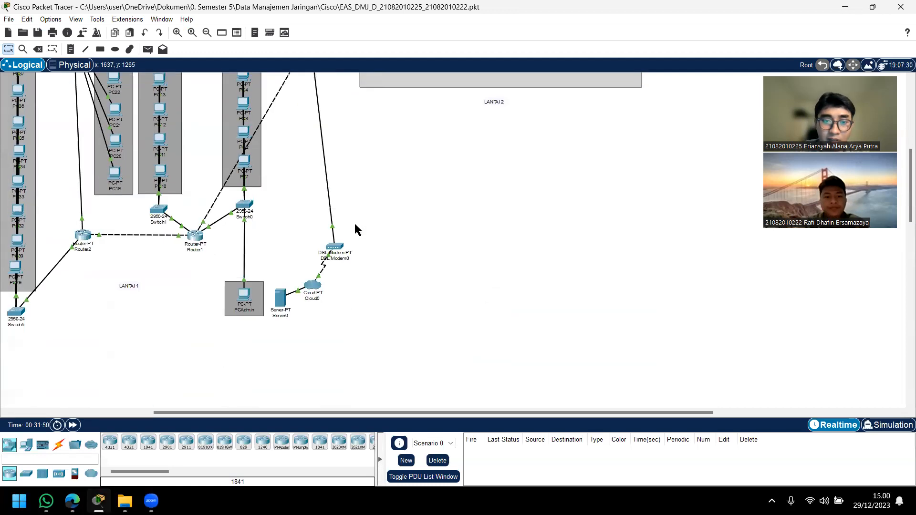
Step: Move Router3 back down to LANTAI 1, just above DSL Modem0
scroll(354, 224, "up", 2)
scroll(305, 401, "down", 1)
left_click_drag(301, 413, 176, 413)
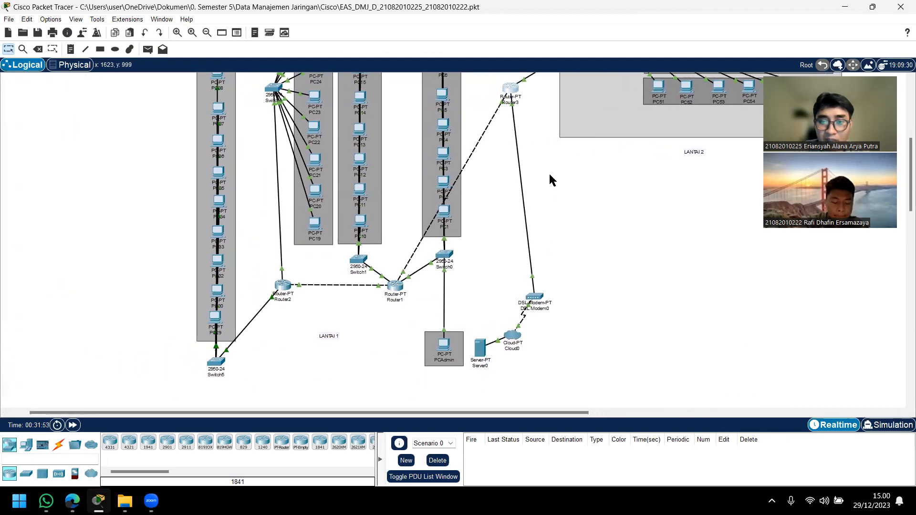
left_click_drag(513, 91, 509, 279)
Step: Look through Server0's gateway and DNS settings, attributes, programming area and desktop applications, and close its window
left_click(482, 348)
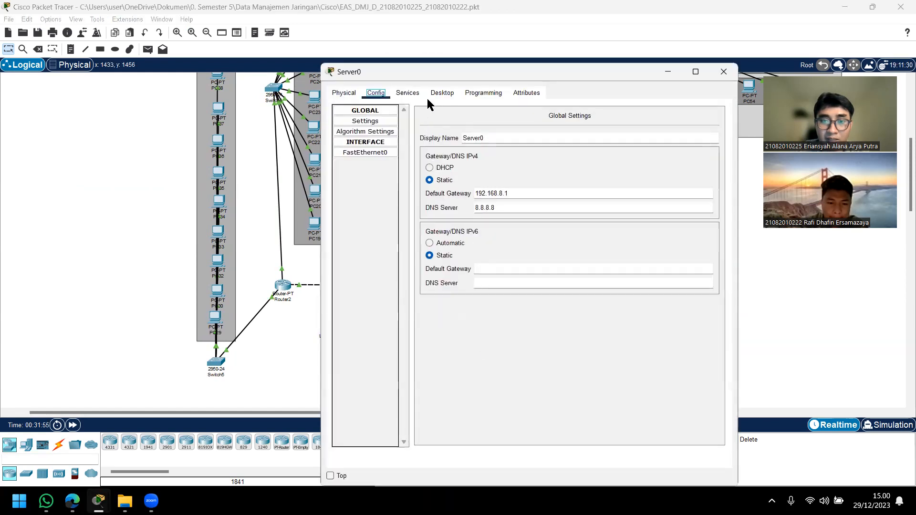
left_click(518, 93)
left_click(484, 93)
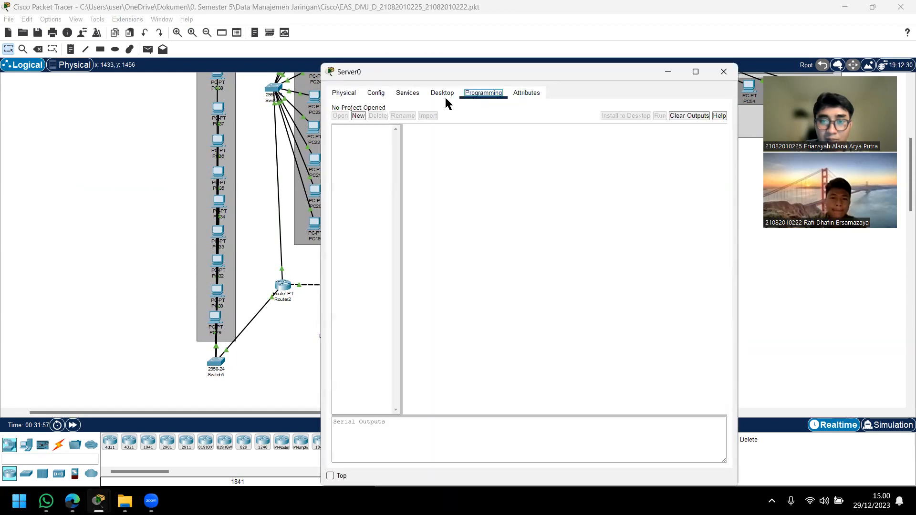
left_click(443, 93)
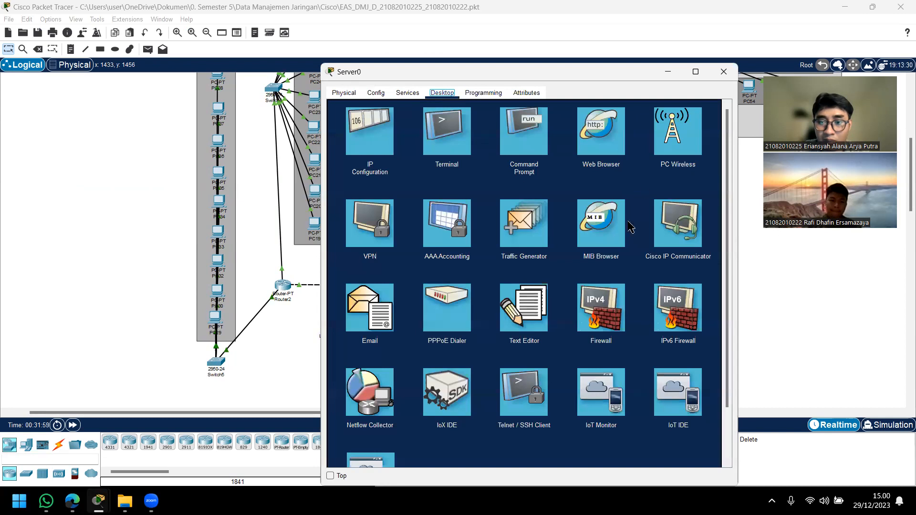
left_click(724, 72)
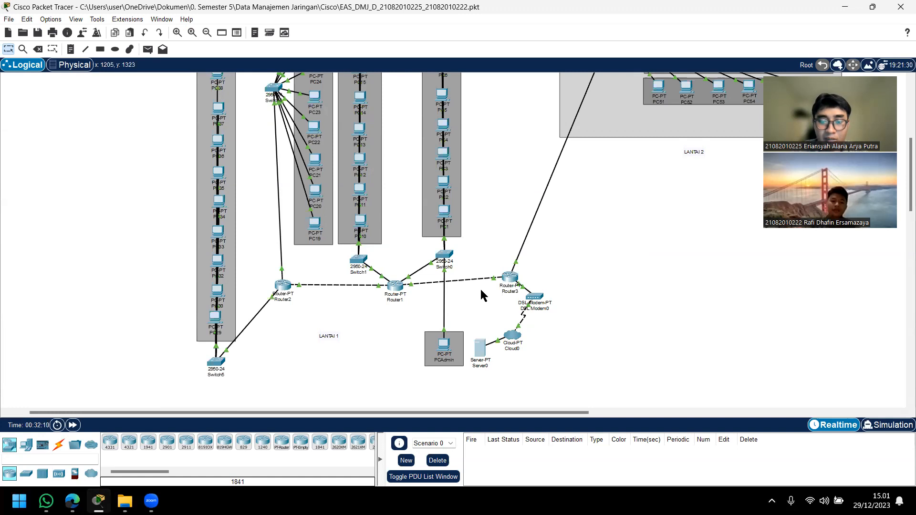
Step: Nudge Router3 slightly down toward Router1's level, and view Router1's global settings and command line before minimizing its window
left_click_drag(510, 276, 508, 280)
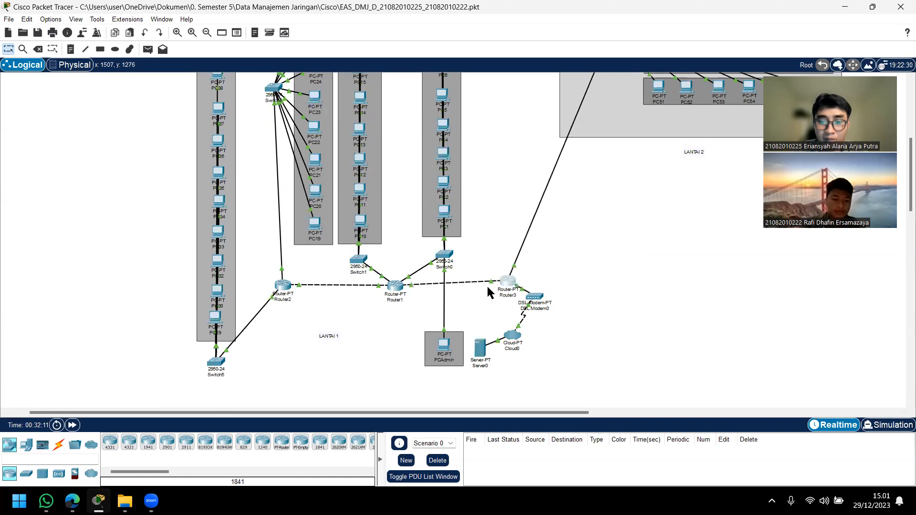
left_click(396, 287)
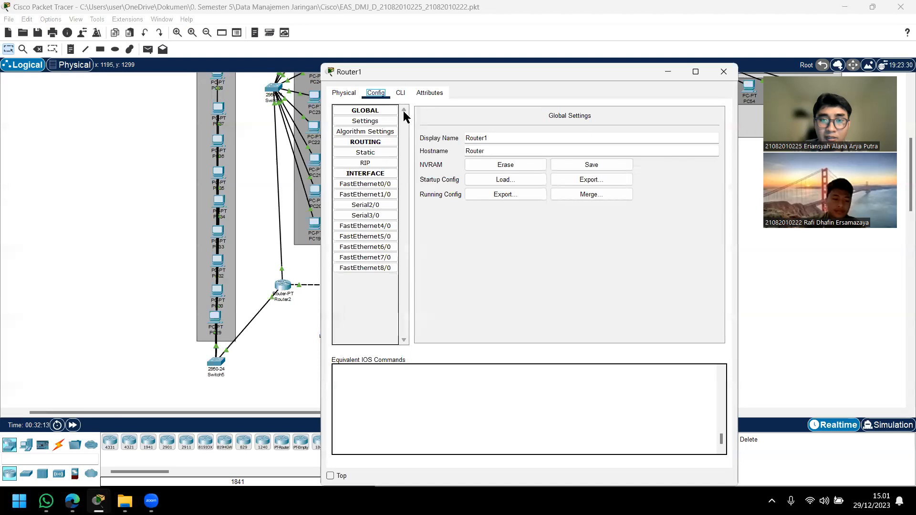
left_click(400, 93)
left_click(377, 96)
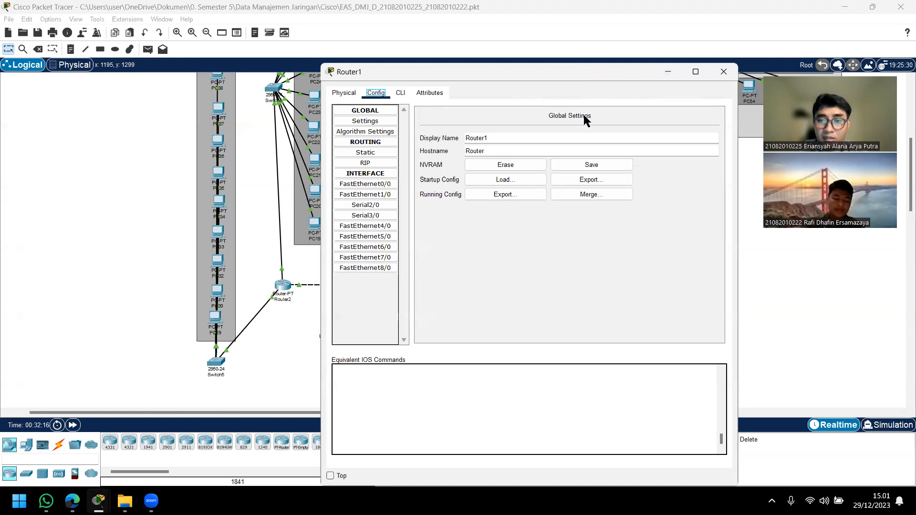
left_click_drag(591, 70, 627, 161)
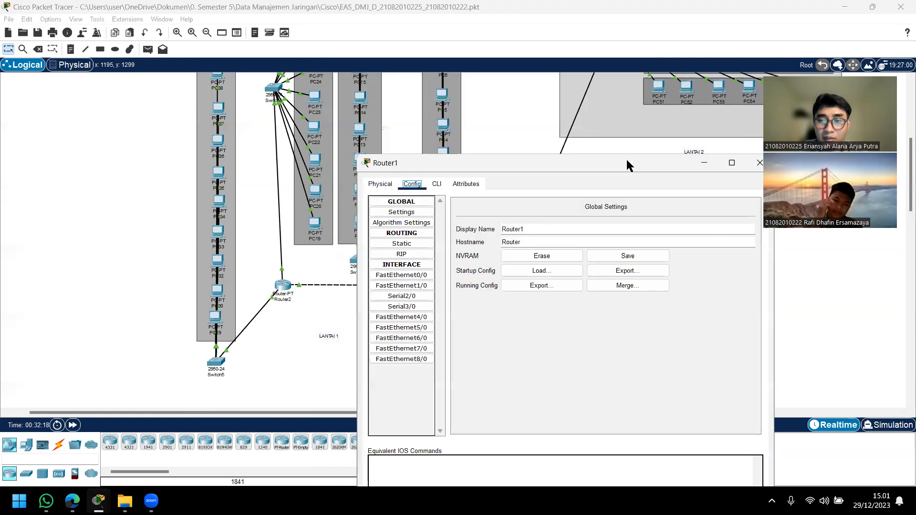
left_click(705, 165)
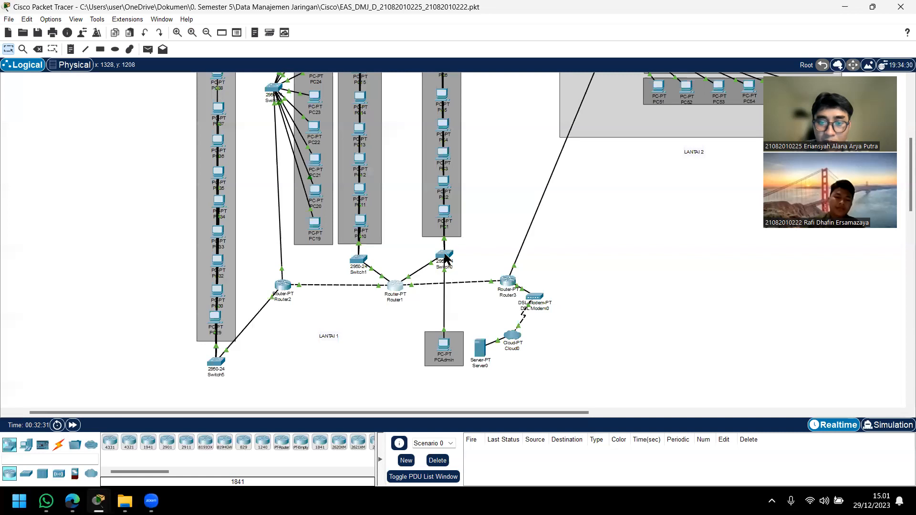
Step: Identify Router1's port toward Switch0 and examine the IPv4 address of its FastEthernet0/0 interface, keeping the topology in view
mouse_move(419, 271)
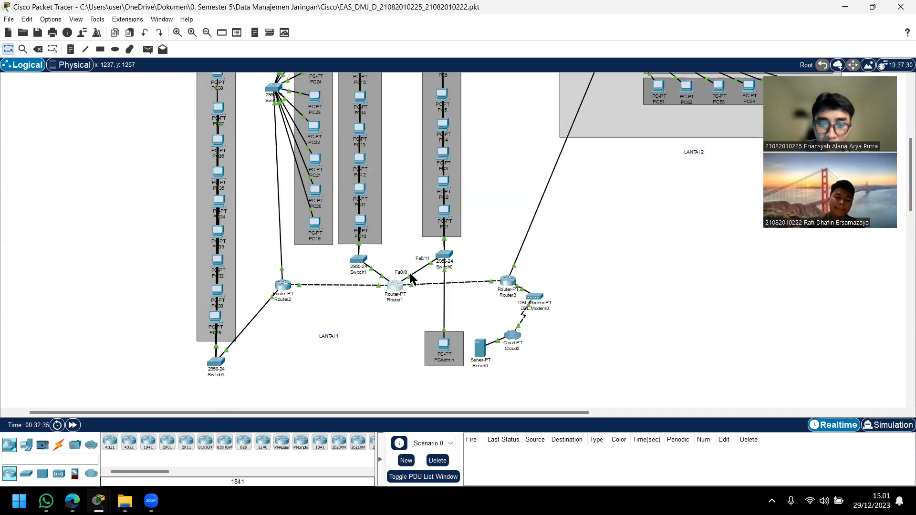
left_click(391, 288)
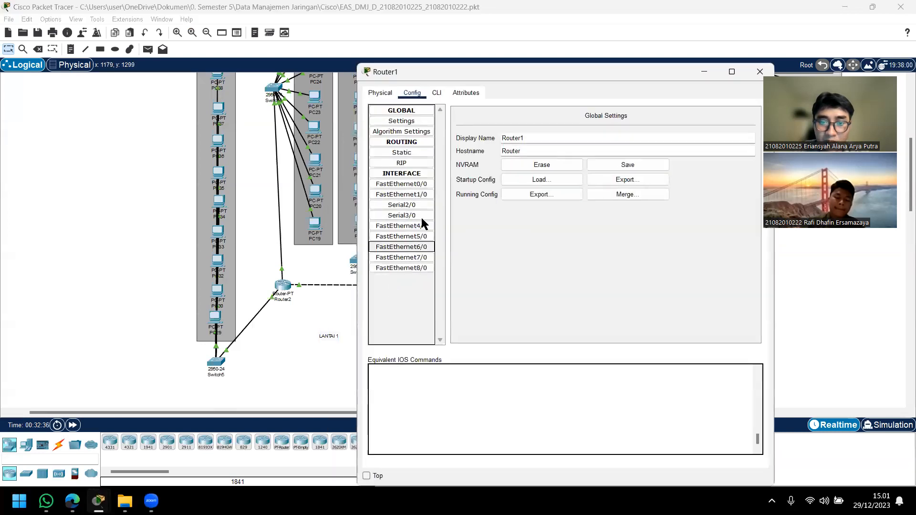
left_click(420, 184)
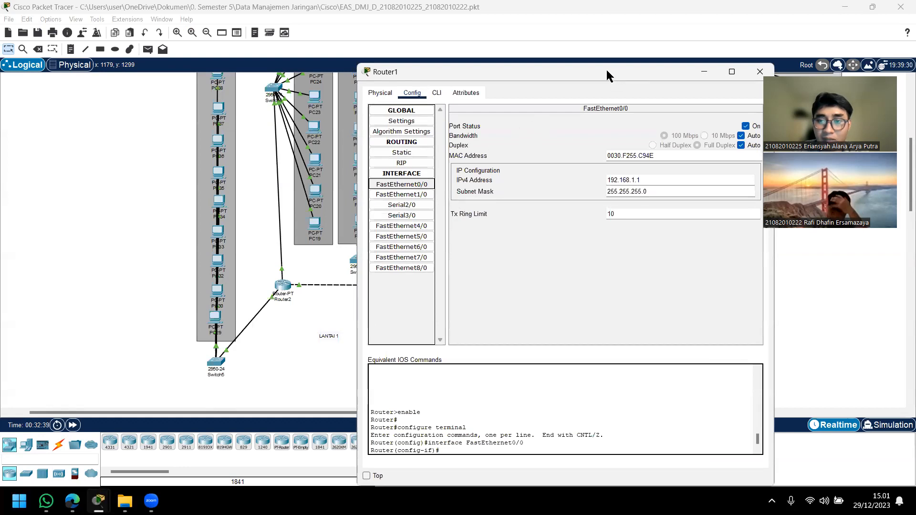
left_click_drag(607, 76, 500, 89)
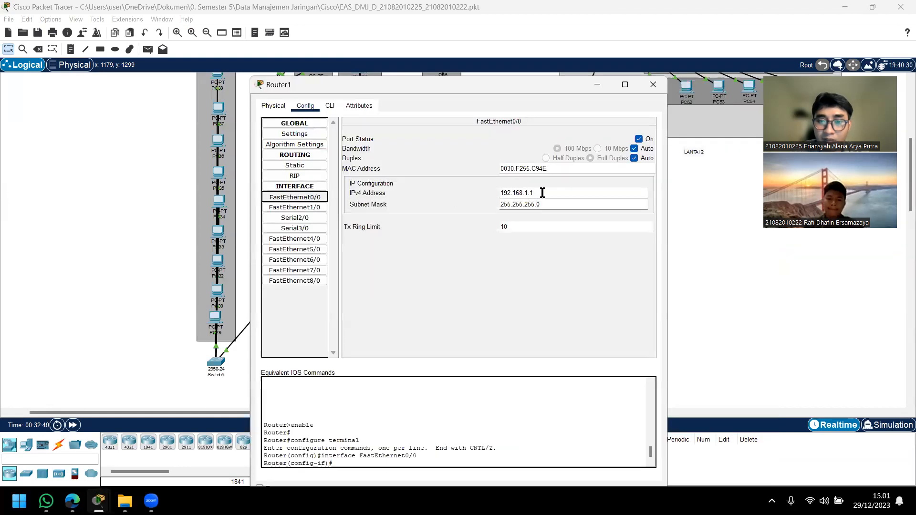
left_click_drag(500, 193, 536, 194)
left_click_drag(526, 90, 239, 86)
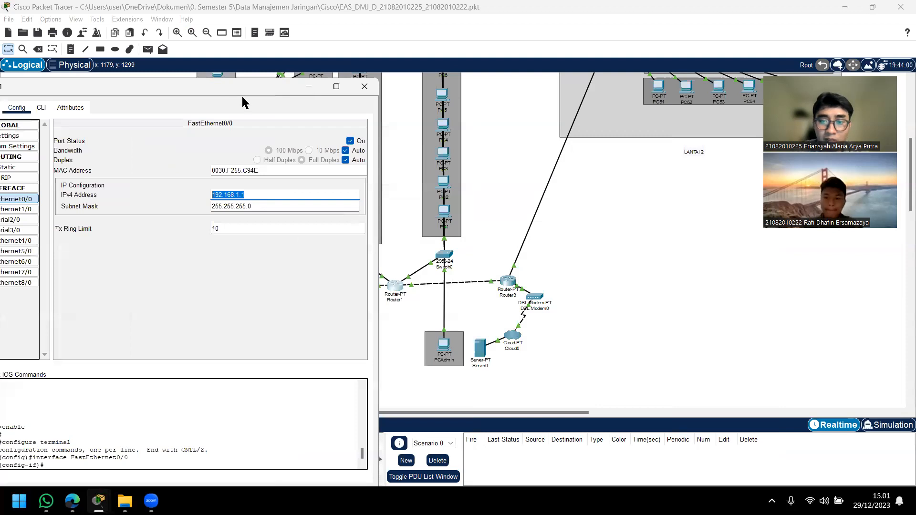
Step: Close Router1's window, examine PC1's IP configuration, and close PC1's window
left_click(365, 87)
scroll(464, 261, "up", 3)
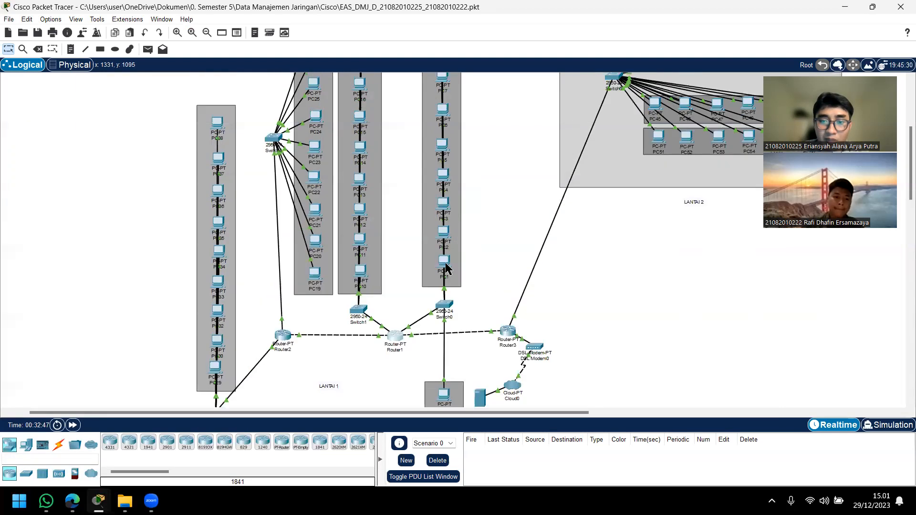
left_click(446, 267)
left_click(374, 130)
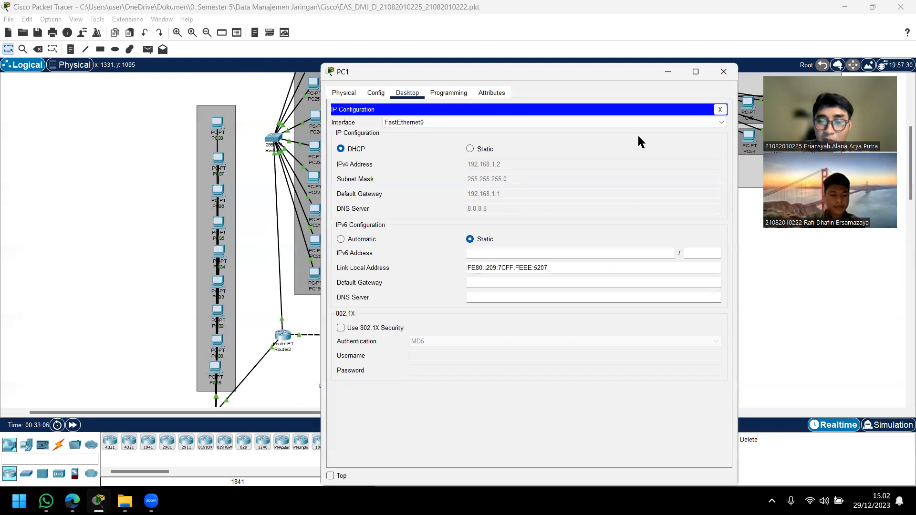
left_click(724, 77)
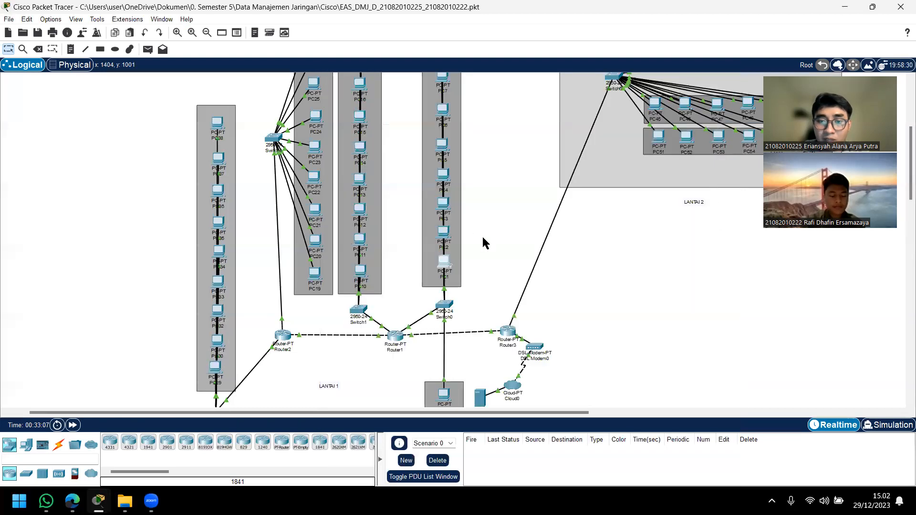
Step: Examine the IP configuration of PC5 in the same LANTAI 1 group and close its window
scroll(458, 257, "up", 1)
left_click(444, 195)
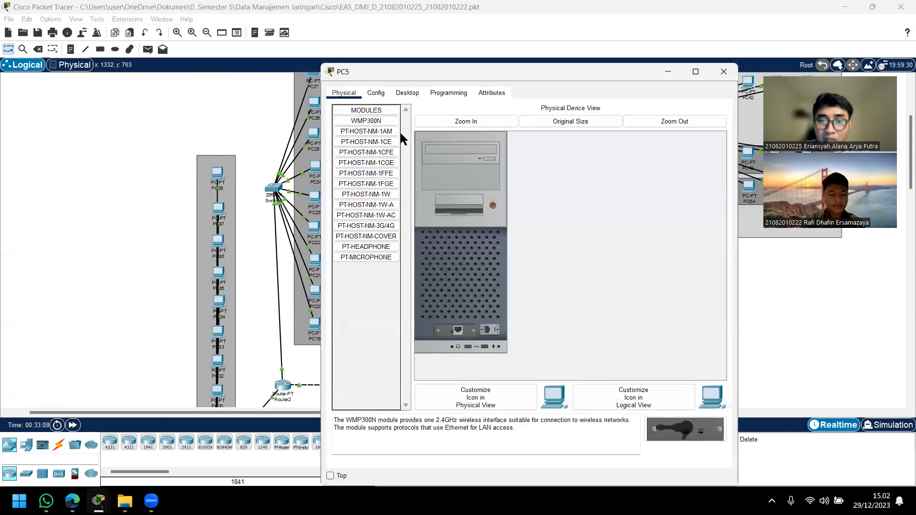
left_click(408, 94)
left_click(380, 143)
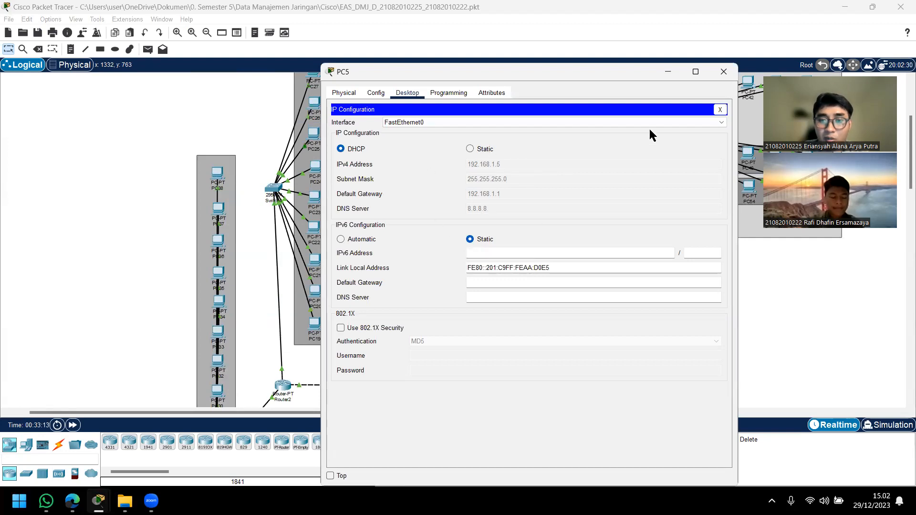
left_click(724, 73)
Step: Identify Router1's port toward Switch1 and view the RIP routing networks in Router1's configuration
scroll(515, 213, "down", 3)
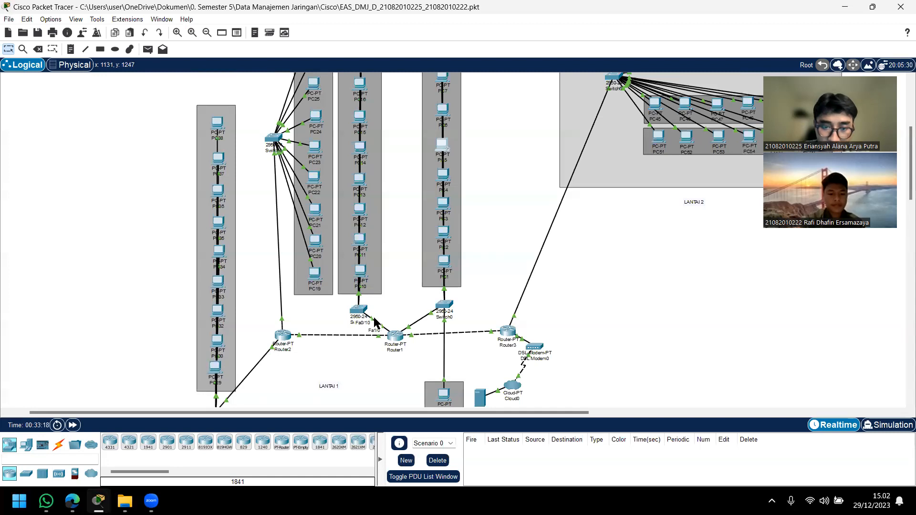
left_click(396, 336)
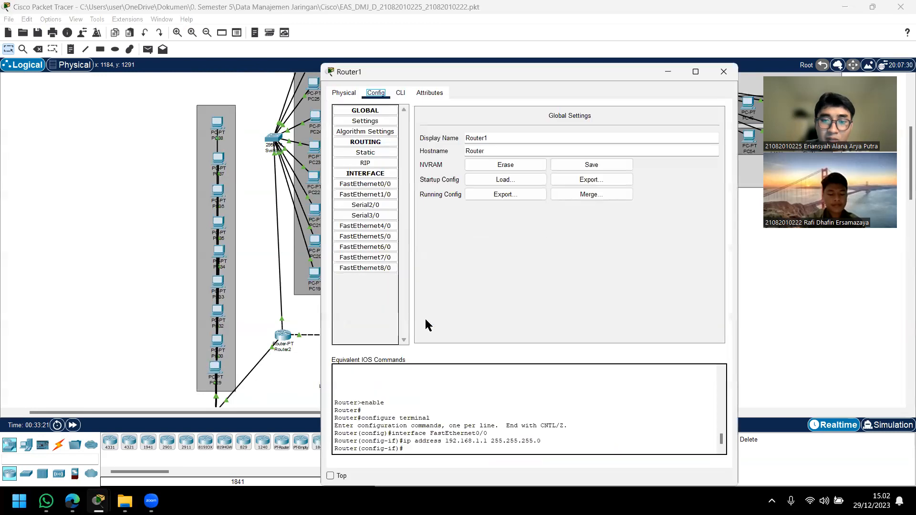
left_click(376, 162)
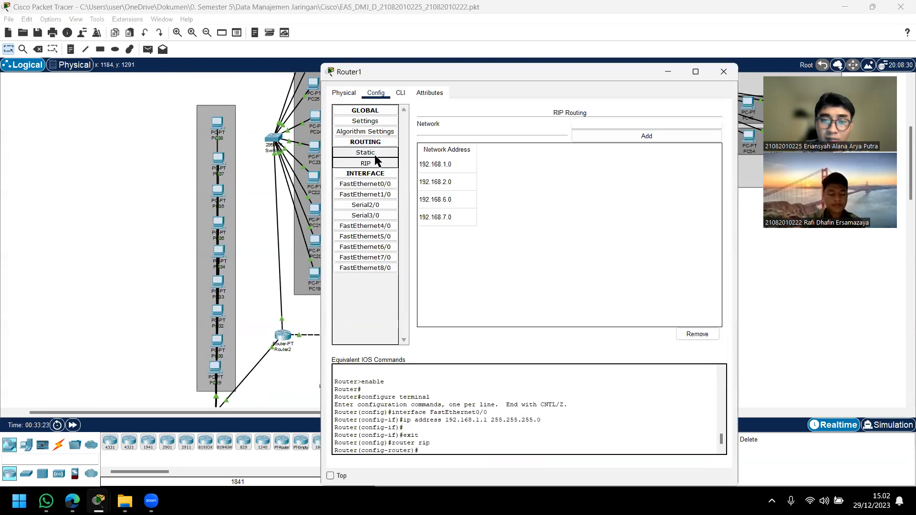
left_click(374, 176)
left_click(376, 163)
left_click(374, 175)
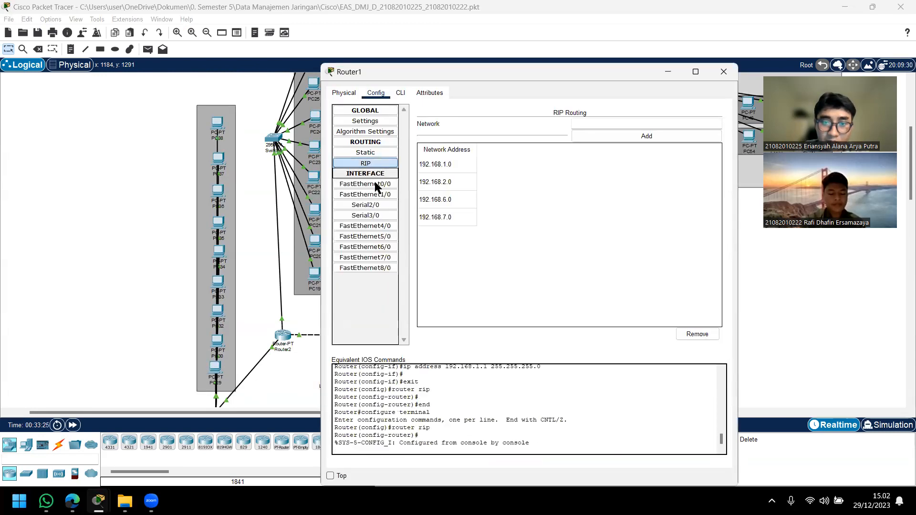
Step: Examine the IPv4 address of Router1's FastEthernet1/0 interface, keeping the topology beside the window in view, and minimize the window
left_click(376, 195)
left_click_drag(644, 180, 528, 181)
left_click_drag(520, 68, 557, 71)
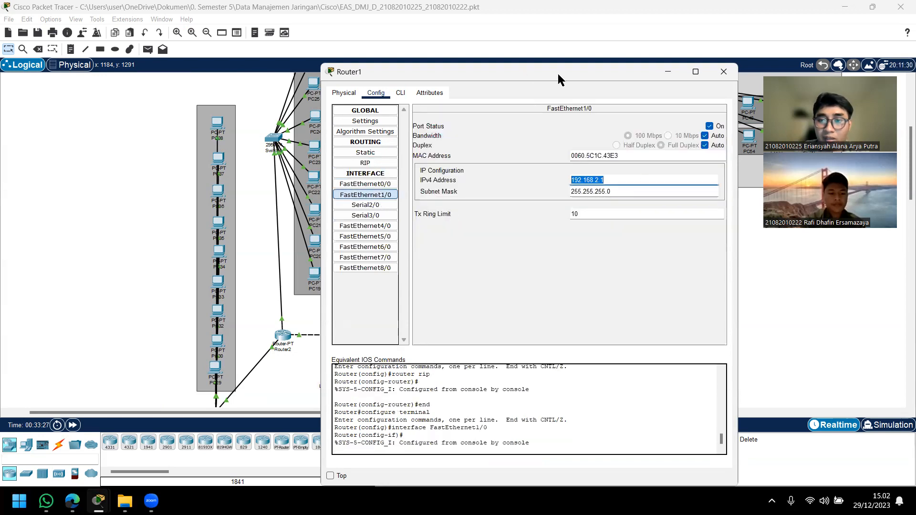
left_click(635, 184)
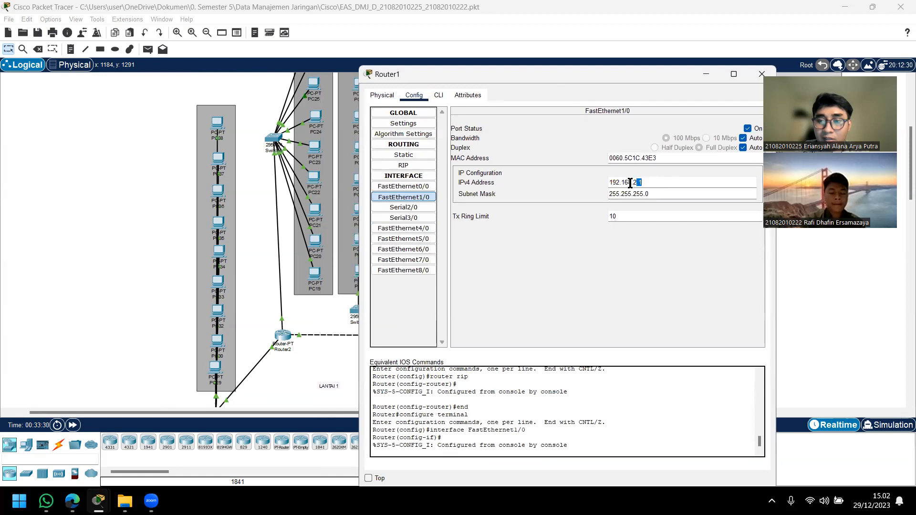
left_click(640, 183)
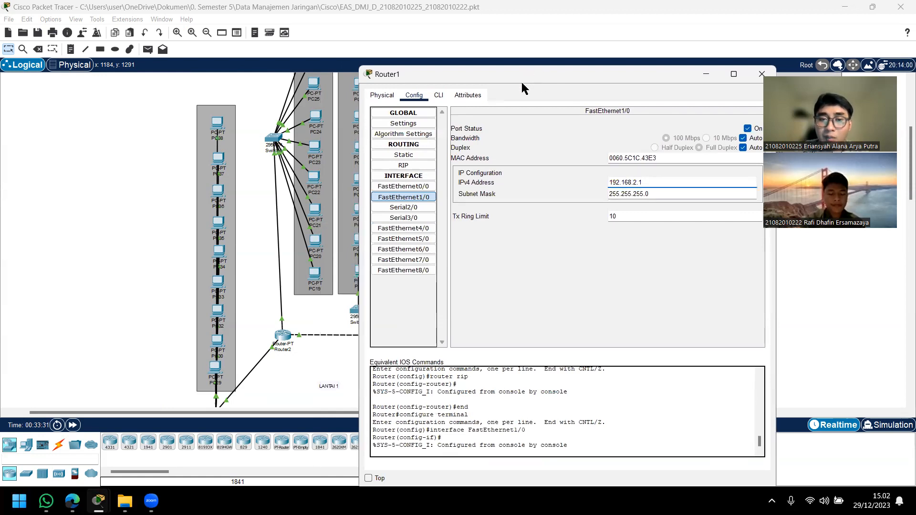
left_click_drag(525, 89, 576, 115)
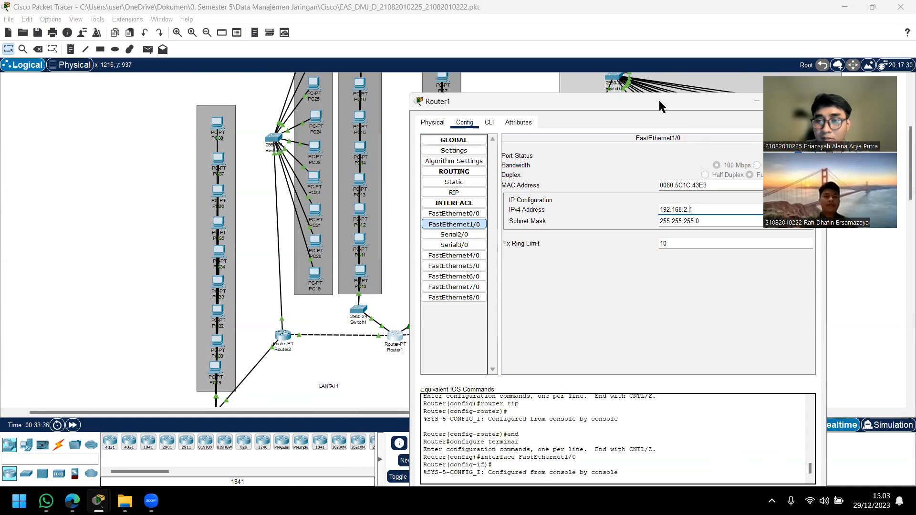
left_click_drag(660, 100, 592, 100)
left_click_drag(631, 210, 560, 209)
left_click_drag(500, 101, 569, 95)
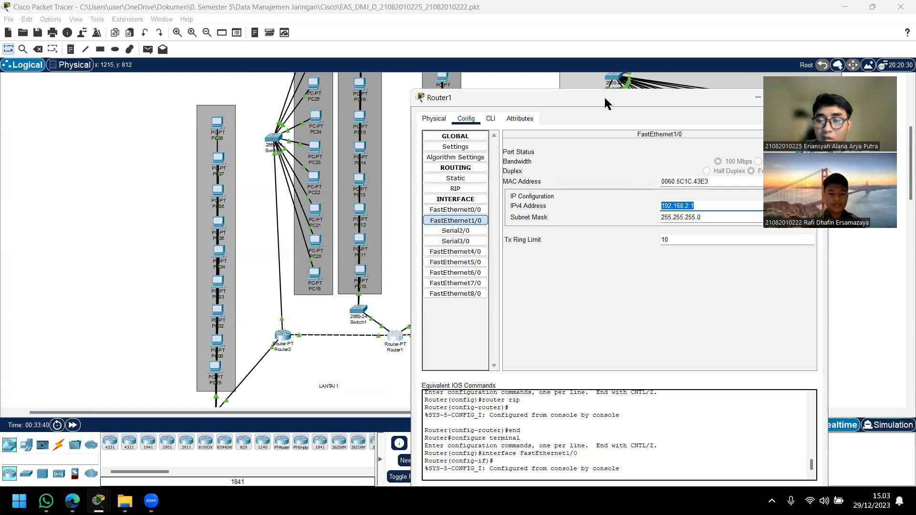
left_click_drag(605, 97, 573, 98)
left_click(675, 206)
left_click_drag(671, 207, 628, 207)
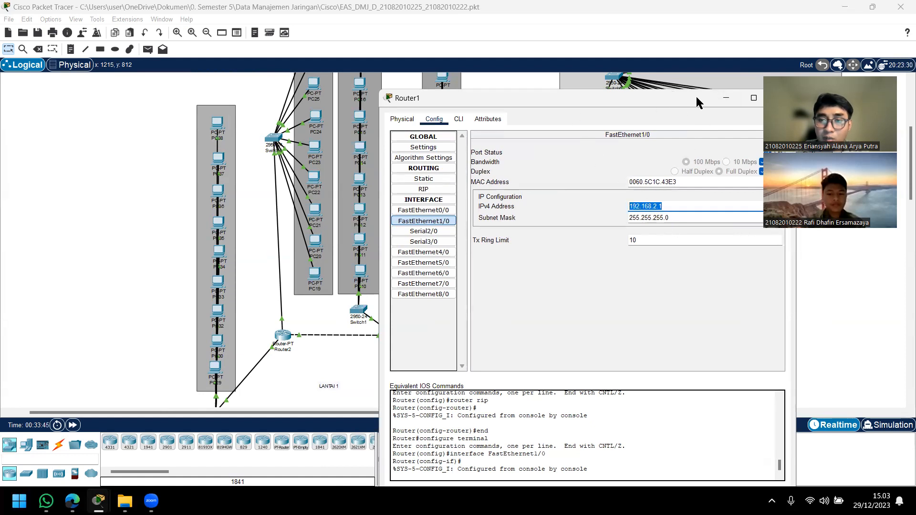
left_click(726, 98)
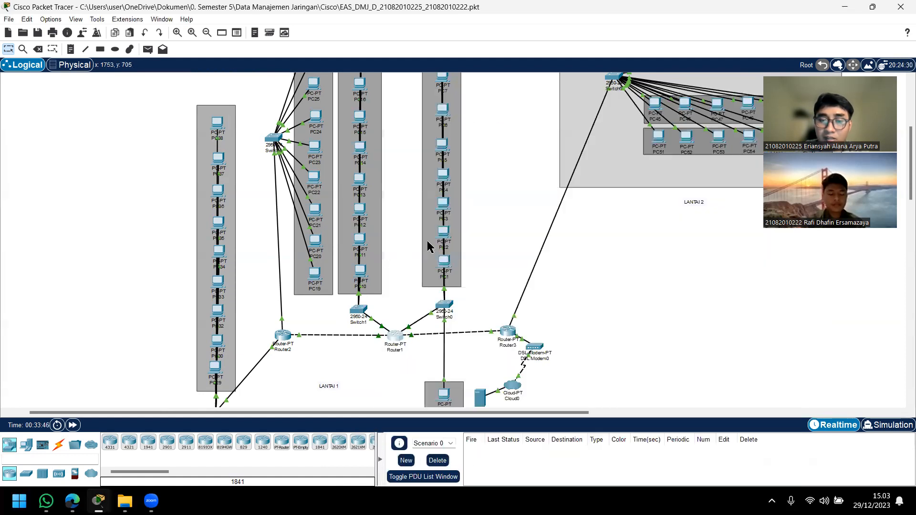
Step: Examine the IP configurations of PC10 and PC13 in Switch1's group, closing each PC's window after viewing it
left_click(362, 269)
left_click(370, 177)
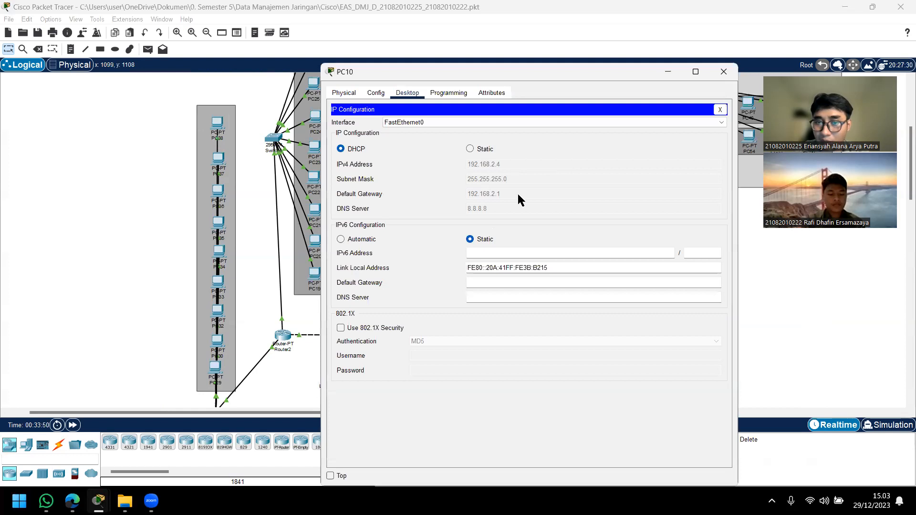
left_click(724, 72)
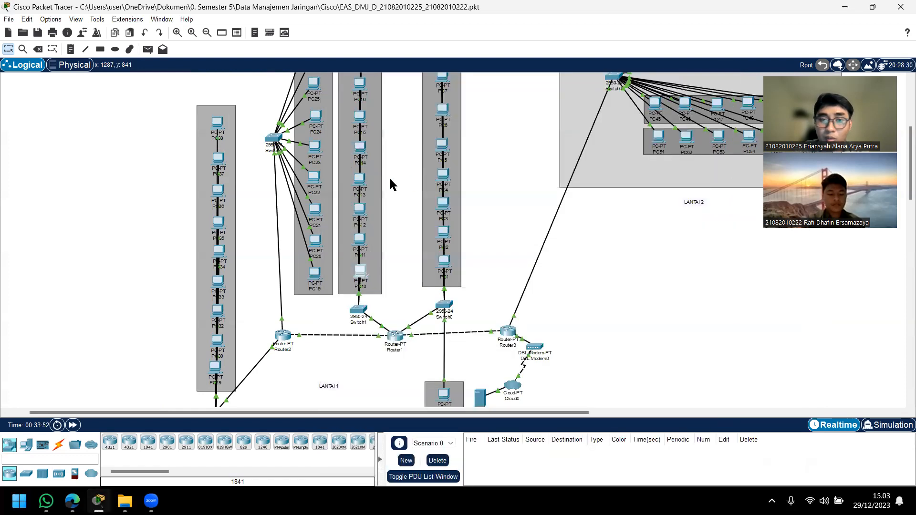
left_click(363, 182)
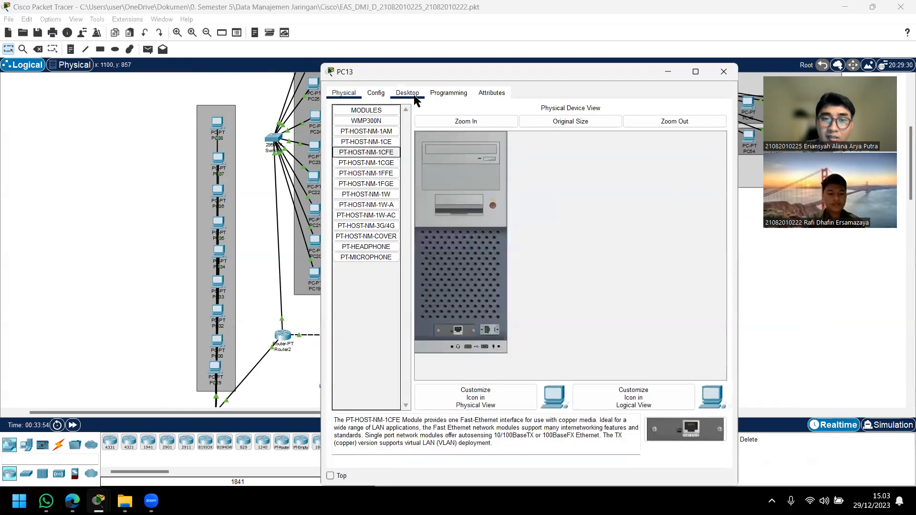
left_click(409, 94)
left_click(373, 142)
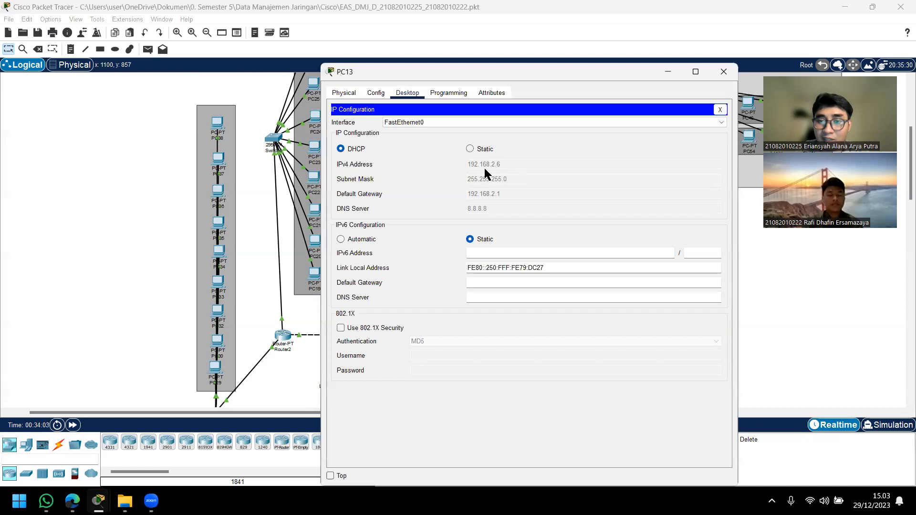
left_click(724, 71)
scroll(411, 280, "down", 1)
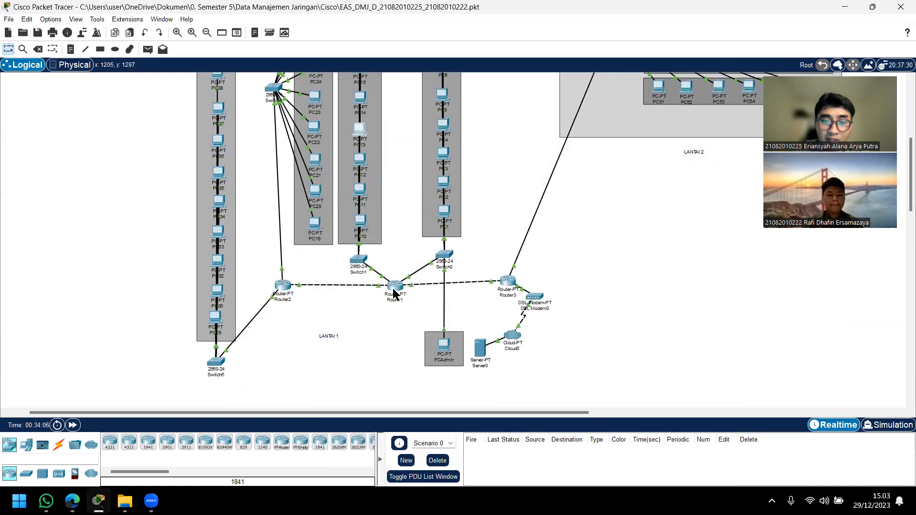
scroll(300, 311, "up", 1)
scroll(306, 316, "down", 1)
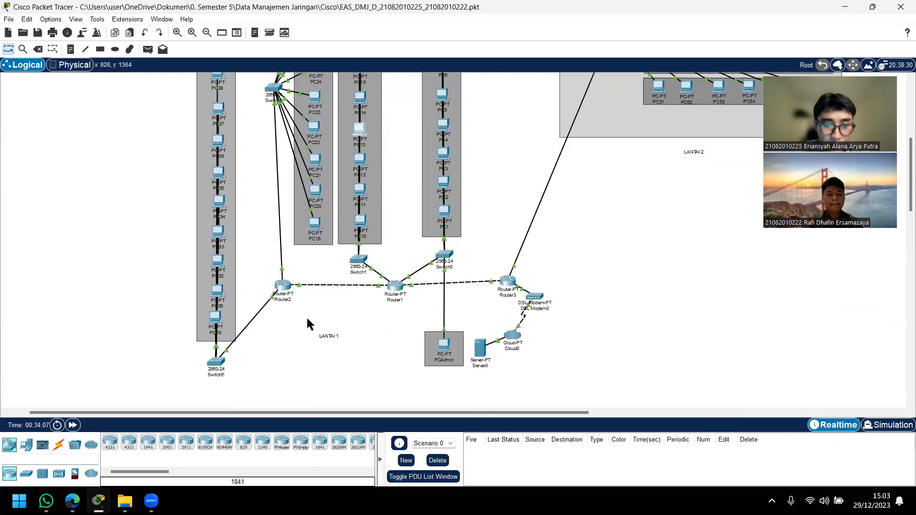
scroll(279, 327, "up", 1)
scroll(277, 330, "down", 1)
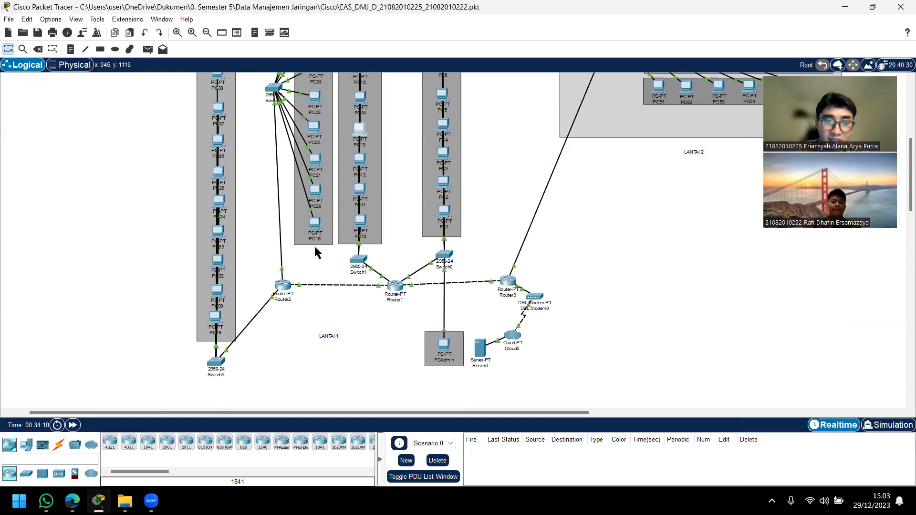
scroll(315, 247, "up", 1)
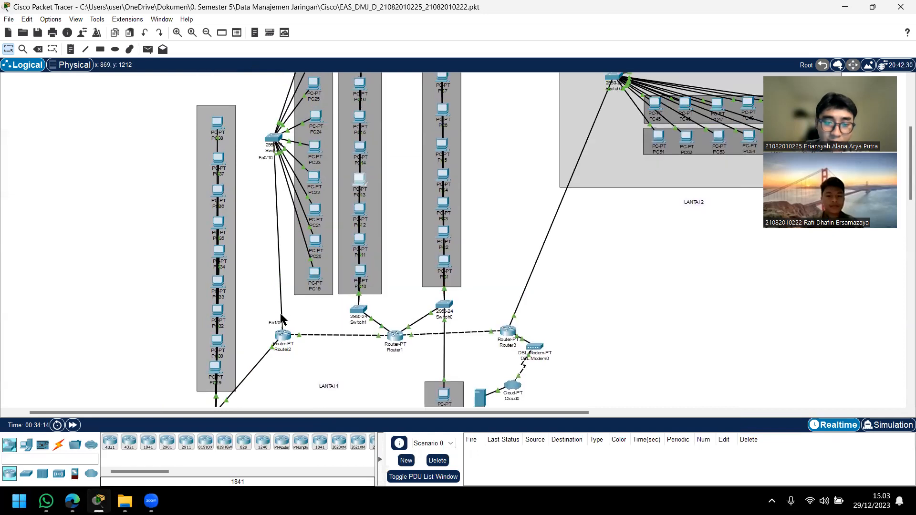
Step: Examine the IPv4 address of Router2's FastEthernet1/0 interface, keeping the neighbouring PC group in view, and close Router2's window
left_click(281, 340)
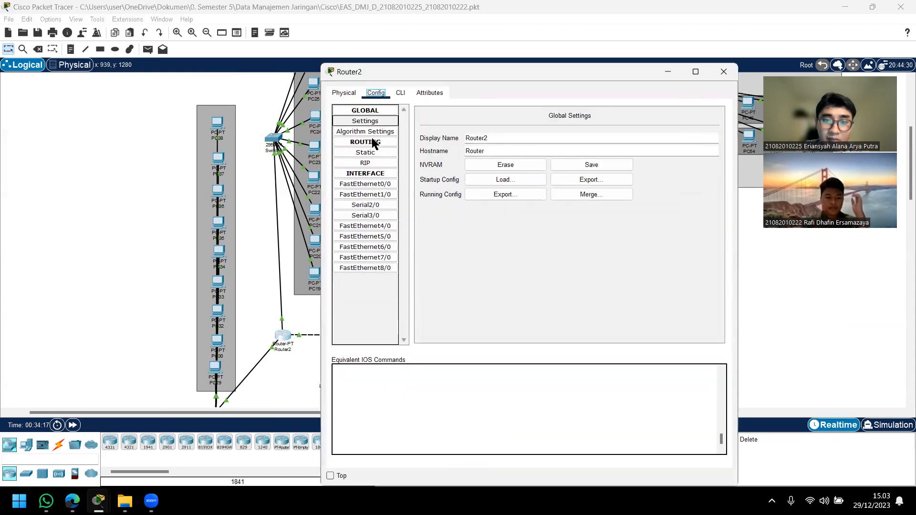
left_click(391, 196)
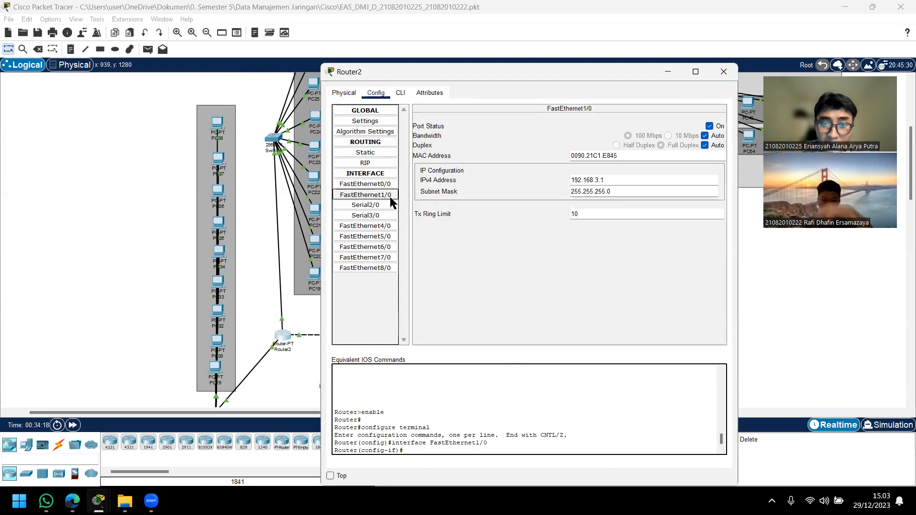
left_click_drag(606, 181, 537, 186)
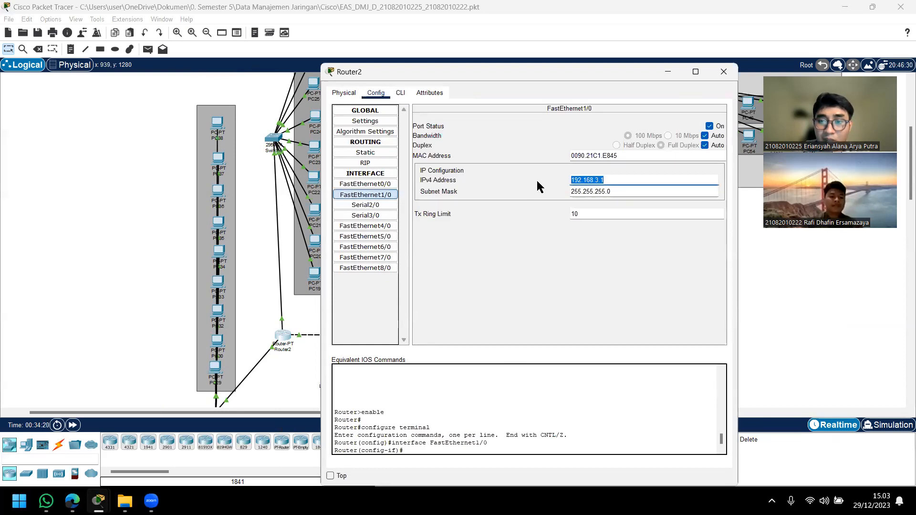
left_click_drag(570, 72, 582, 71)
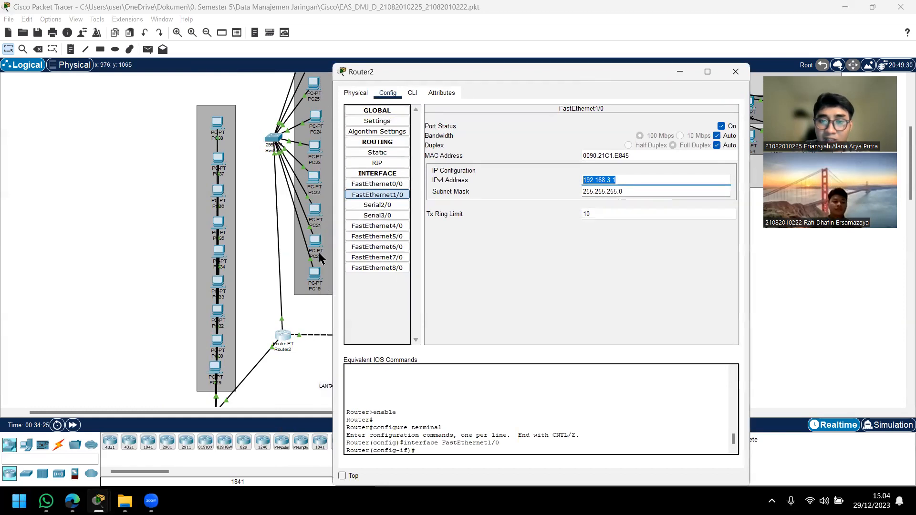
left_click(625, 182)
left_click_drag(625, 181, 539, 179)
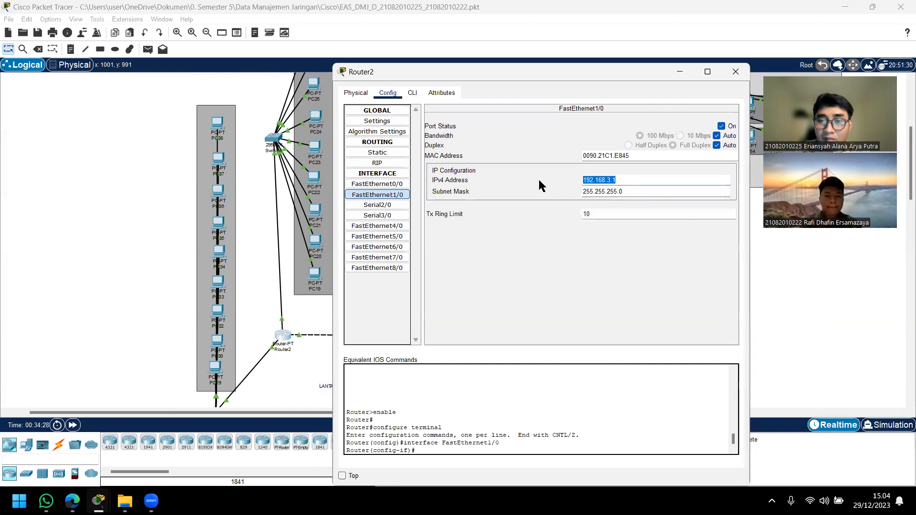
left_click_drag(632, 182, 708, 139)
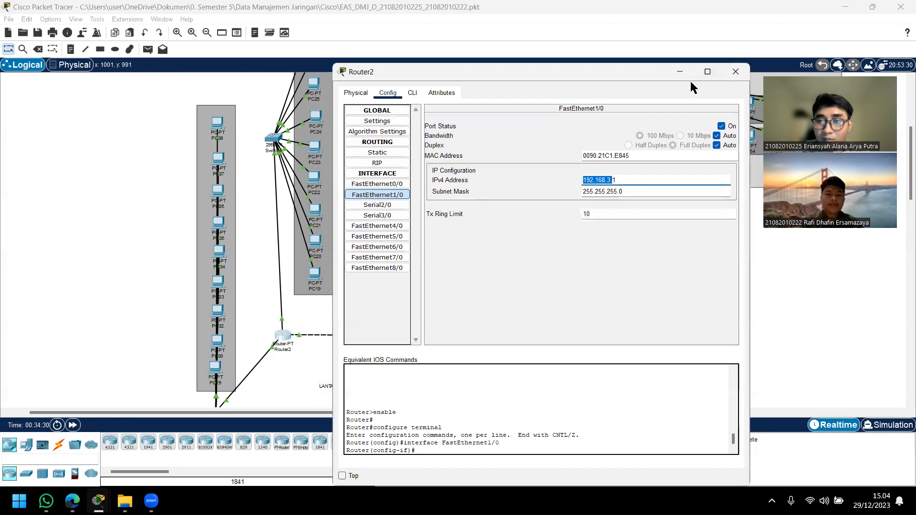
left_click(735, 74)
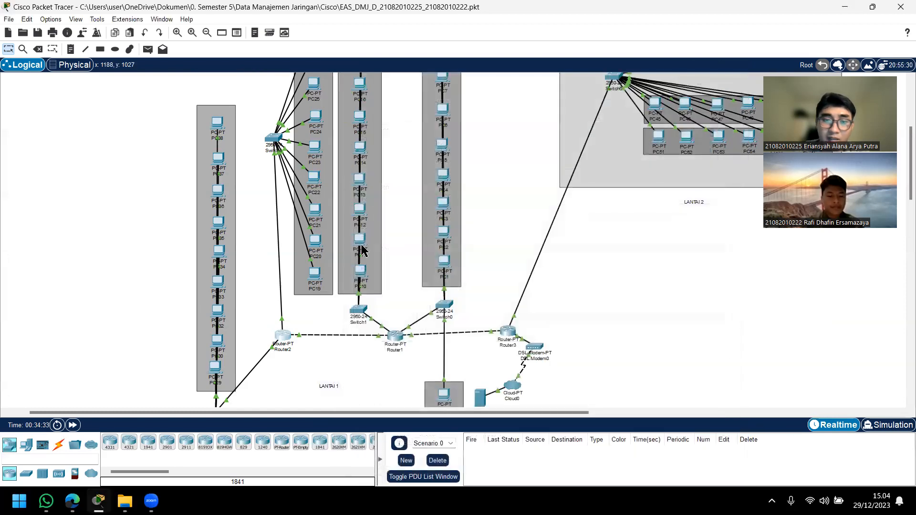
Step: Examine the IP configurations of PC19 and PC24 in the PC group connected to Router2, closing each PC's window after viewing it
left_click(315, 276)
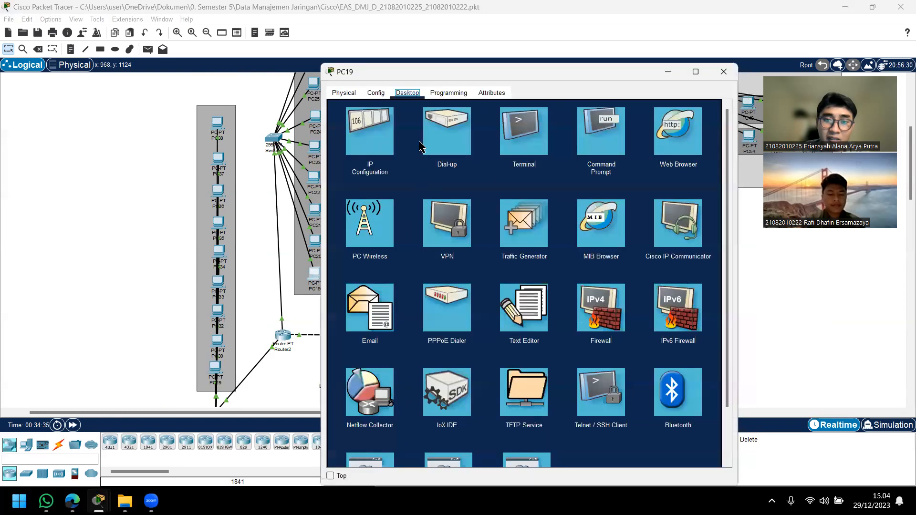
left_click(373, 125)
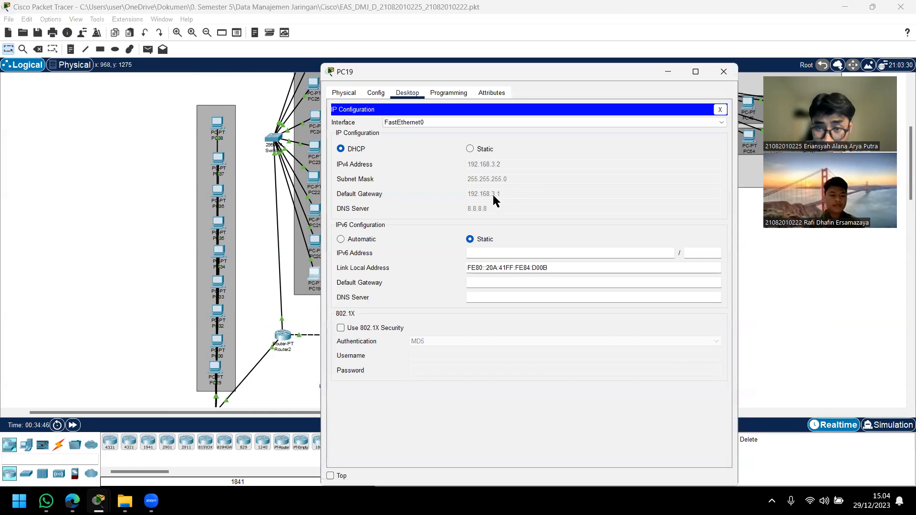
left_click(724, 72)
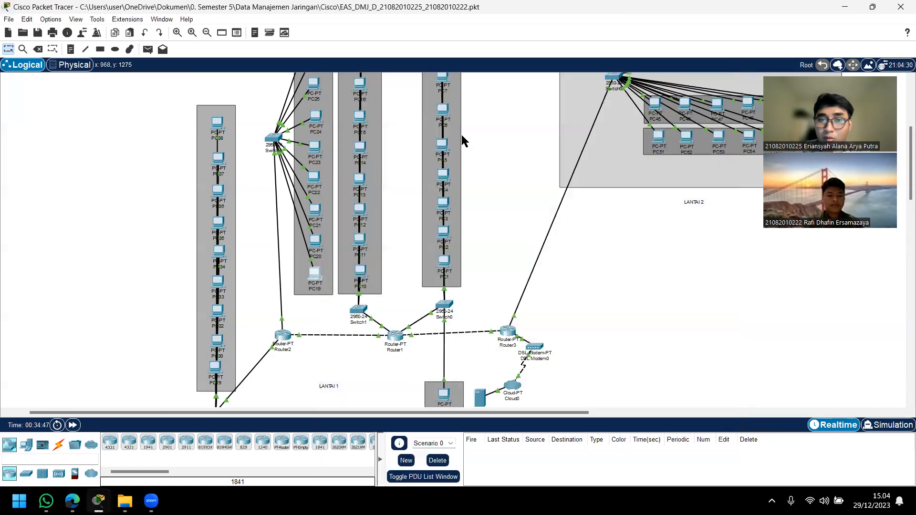
left_click(315, 117)
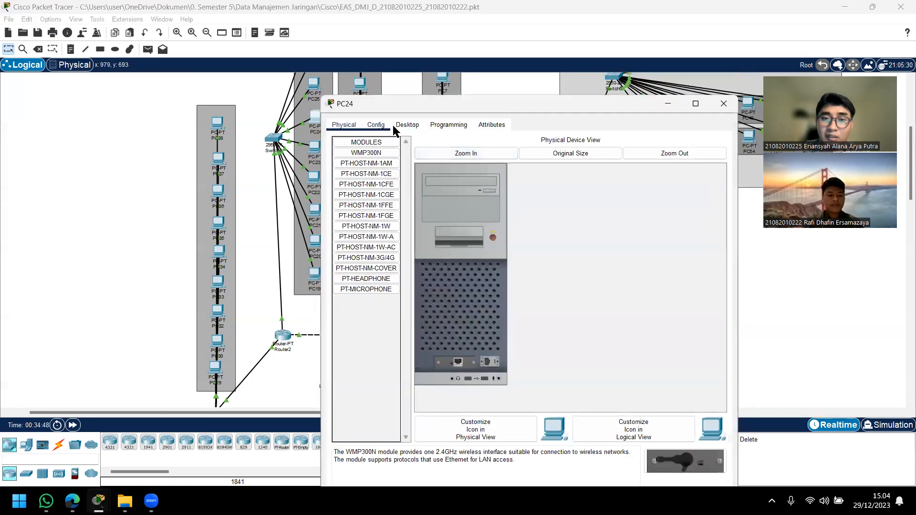
left_click(409, 125)
left_click(378, 157)
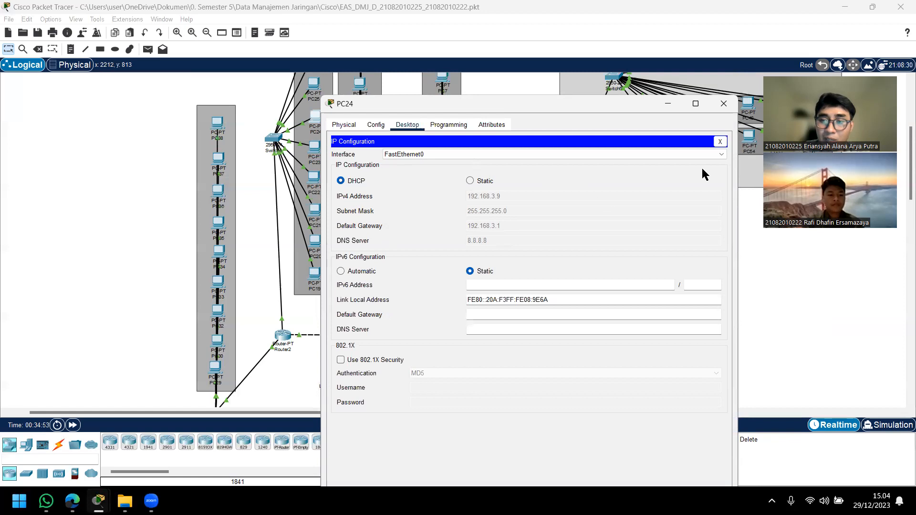
left_click(724, 104)
Step: Identify Router2's port toward Switch5, examine the IPv4 address of Router2's FastEthernet0/0 interface, and close the router's window
scroll(248, 329, "down", 3)
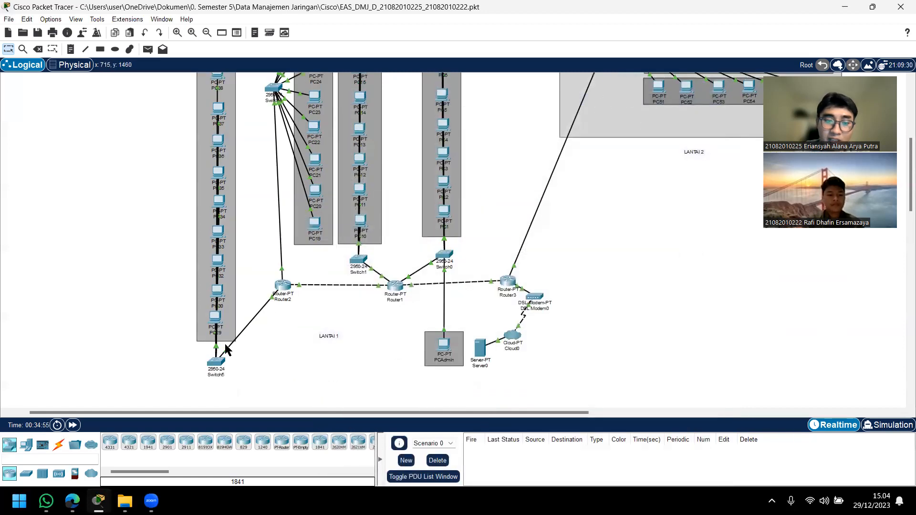
mouse_move(251, 320)
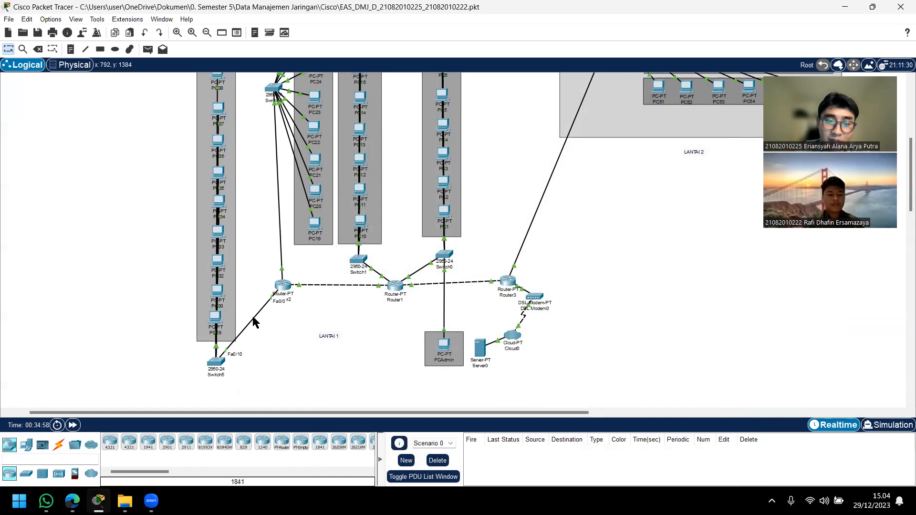
left_click(283, 286)
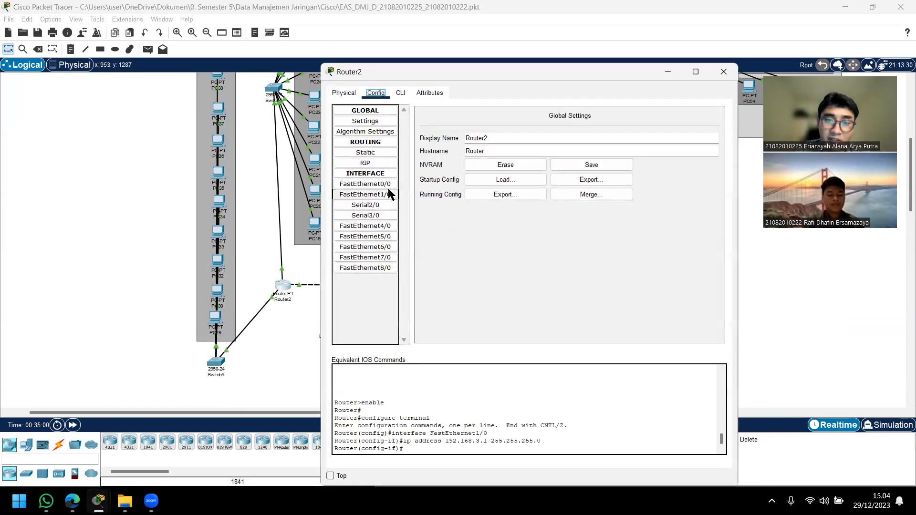
left_click(389, 193)
left_click(389, 184)
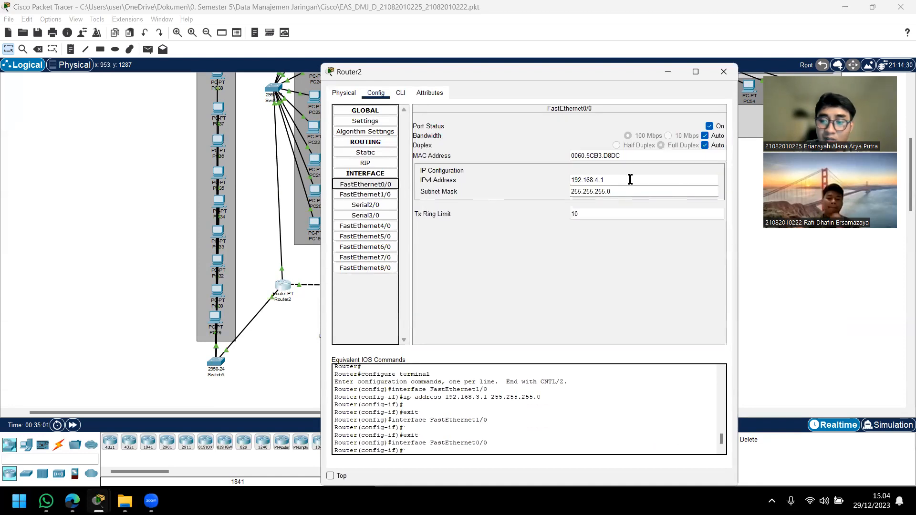
left_click_drag(630, 180, 537, 183)
left_click(594, 179)
double_click(596, 180)
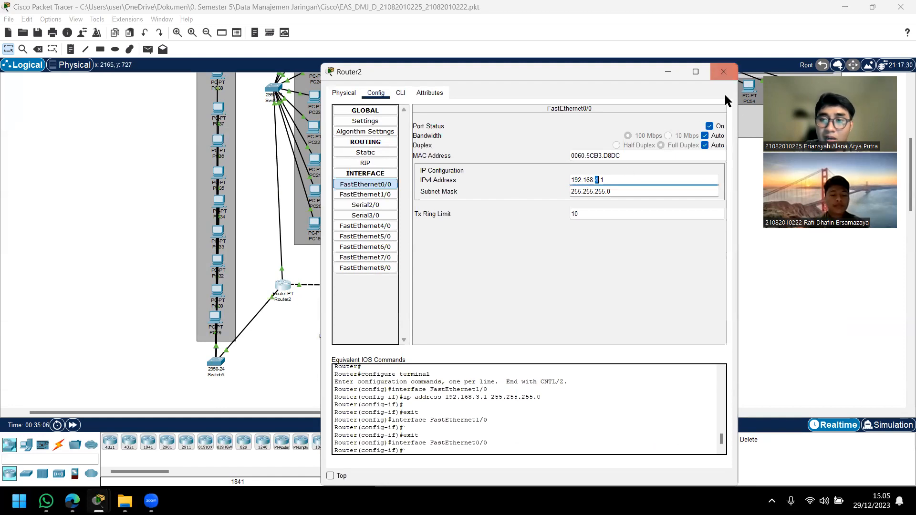
left_click(724, 72)
Step: Examine the IP configurations of PC32 and PC38 in Switch5's group, closing each PC's window after viewing it
left_click(218, 262)
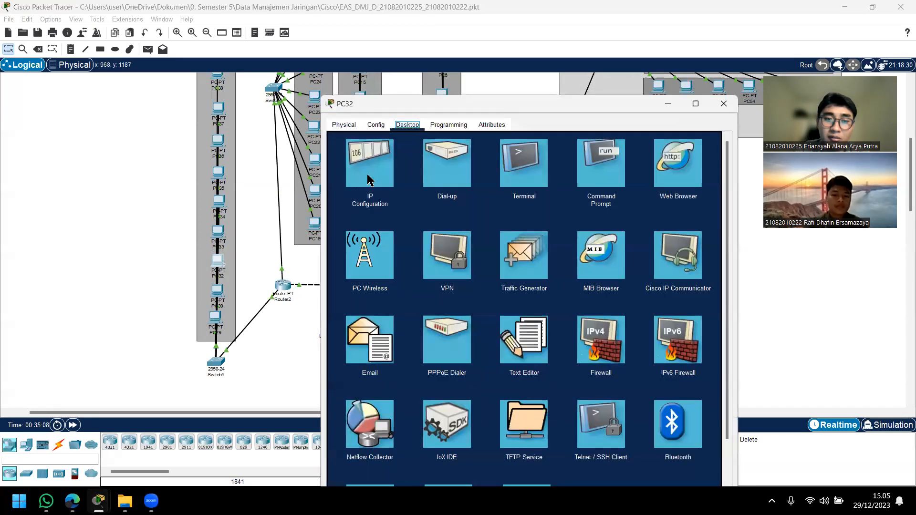
left_click(385, 213)
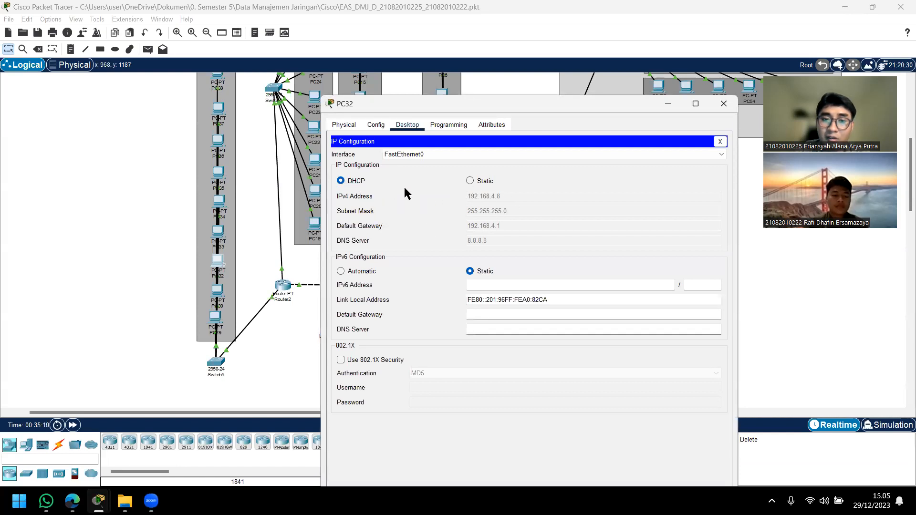
left_click(724, 105)
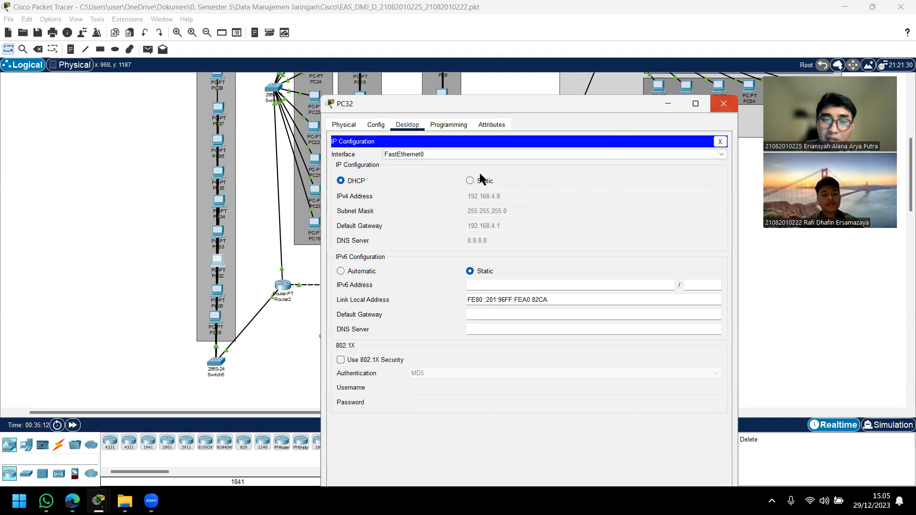
scroll(225, 175, "up", 2)
left_click(220, 179)
left_click(217, 175)
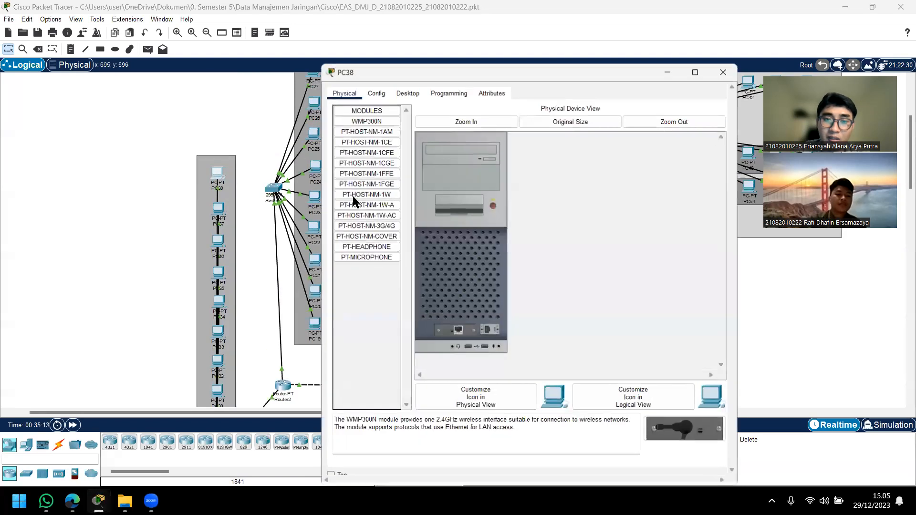
left_click(412, 97)
left_click(374, 140)
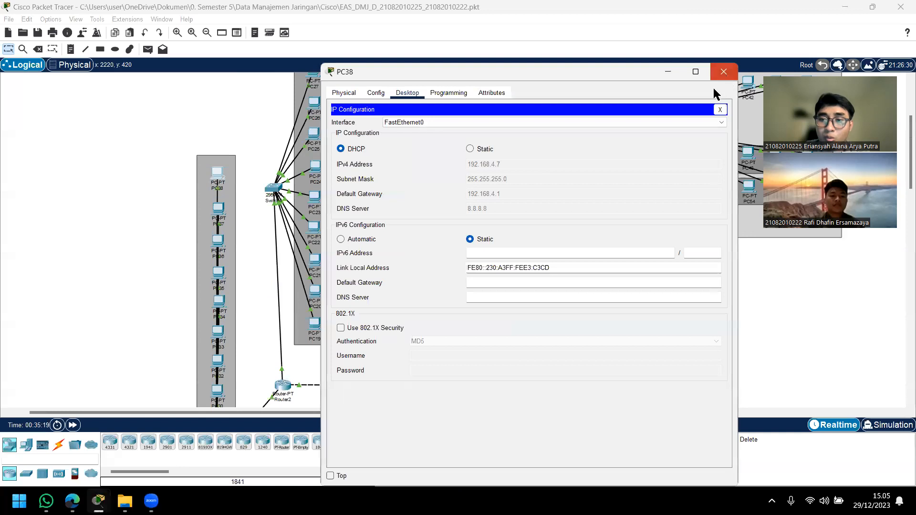
left_click(723, 72)
Step: Identify the ports on the link between Router3 and the LANTAI 2 switch
left_click_drag(530, 416, 561, 388)
scroll(473, 336, "down", 2)
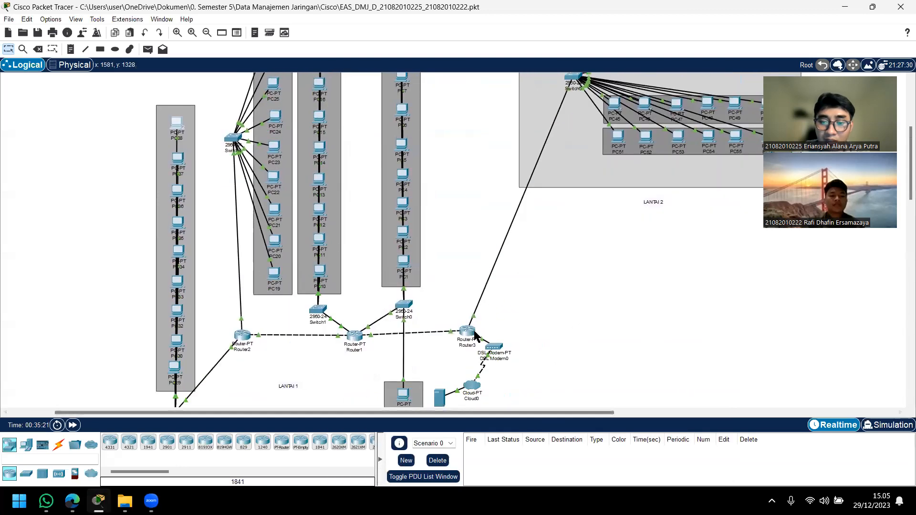
left_click(468, 334)
left_click(723, 73)
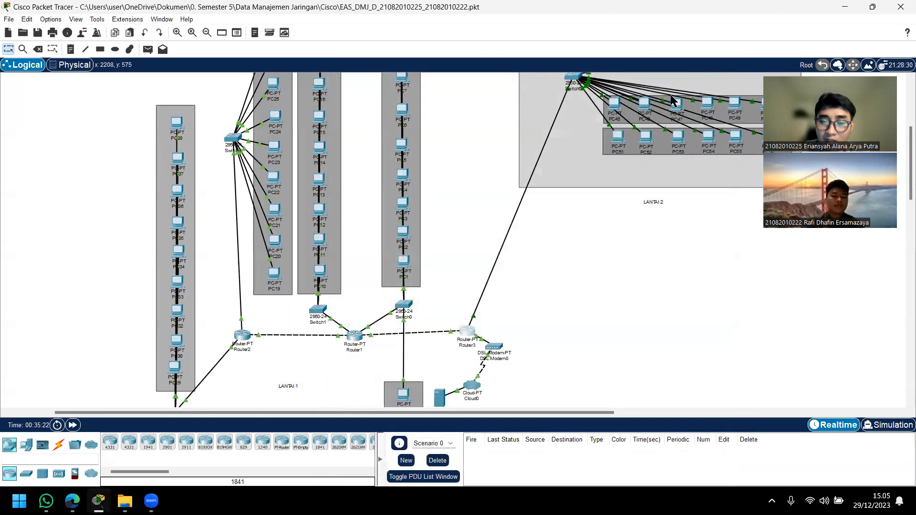
mouse_move(501, 252)
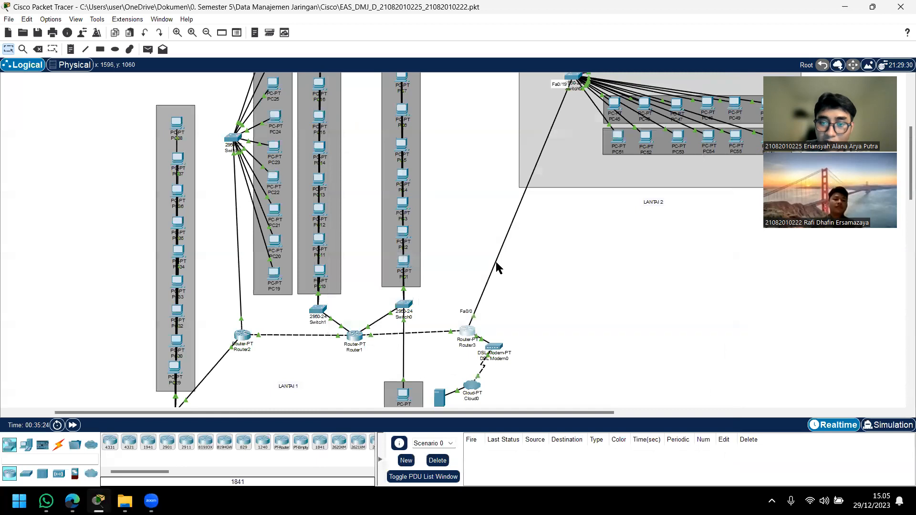
Step: Examine the IPv4 address of Router3's FastEthernet0/0 interface, keeping the LANTAI 2 PCs in view, and close Router3's window
left_click(467, 331)
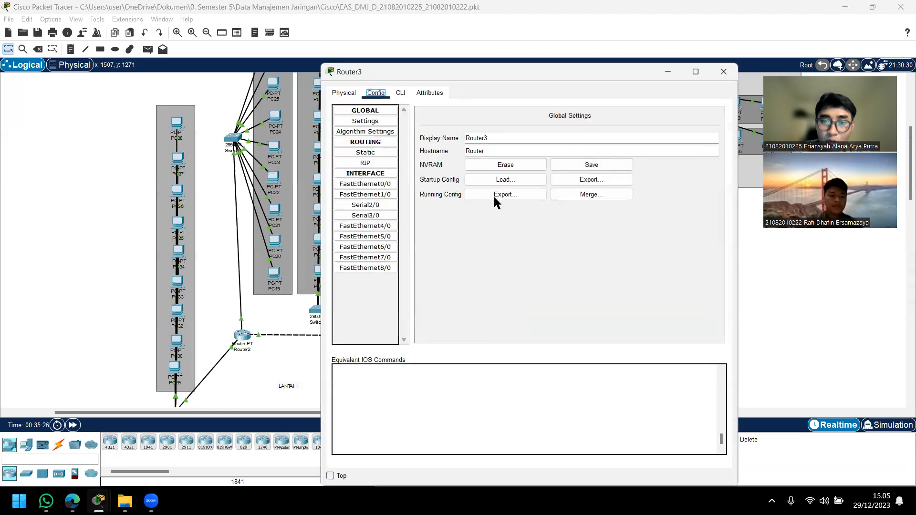
left_click(381, 182)
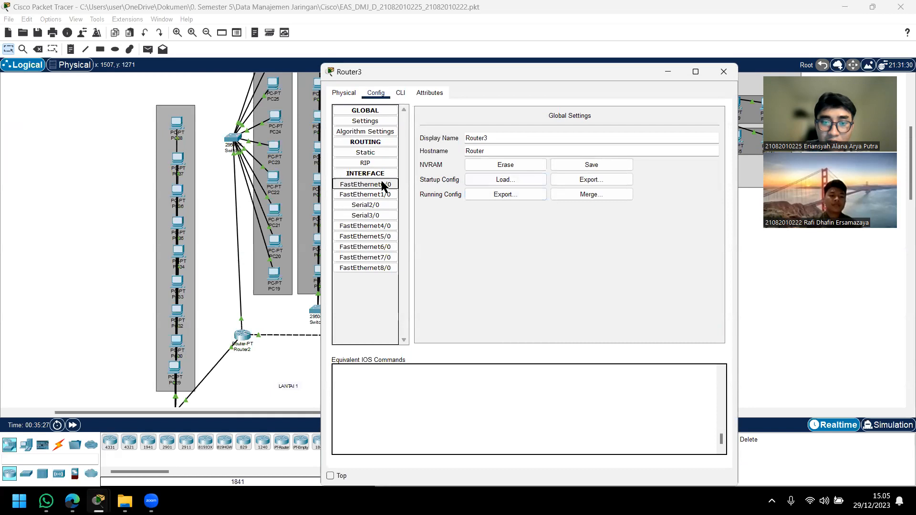
left_click_drag(608, 183, 550, 182)
left_click_drag(585, 67, 397, 61)
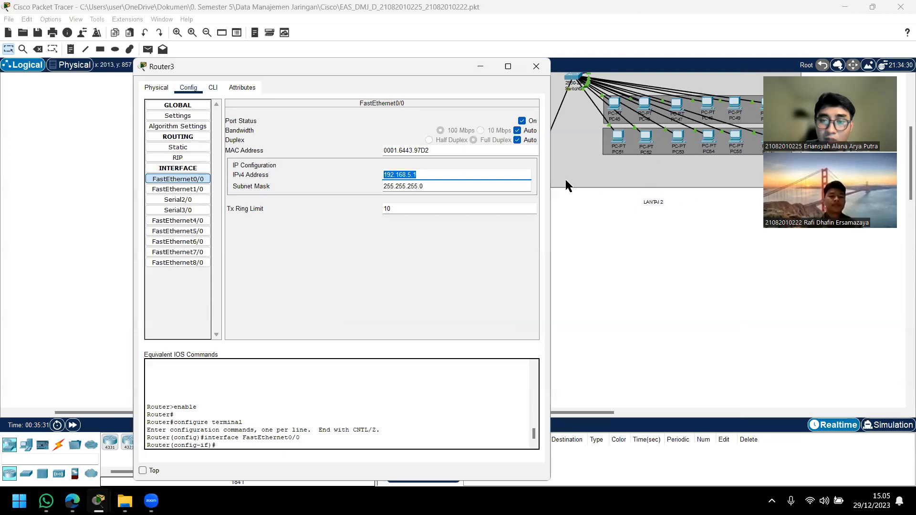
left_click(429, 176)
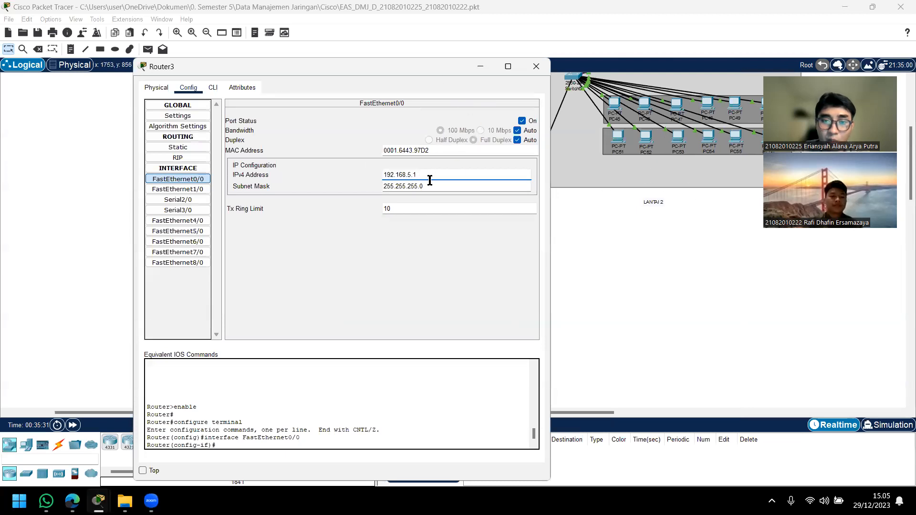
left_click_drag(429, 68, 378, 61)
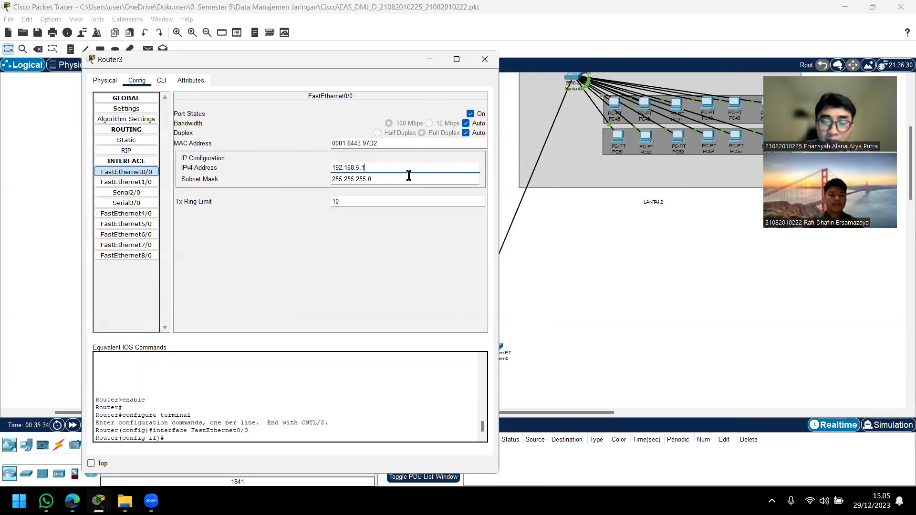
left_click_drag(375, 166, 307, 160)
left_click(402, 168)
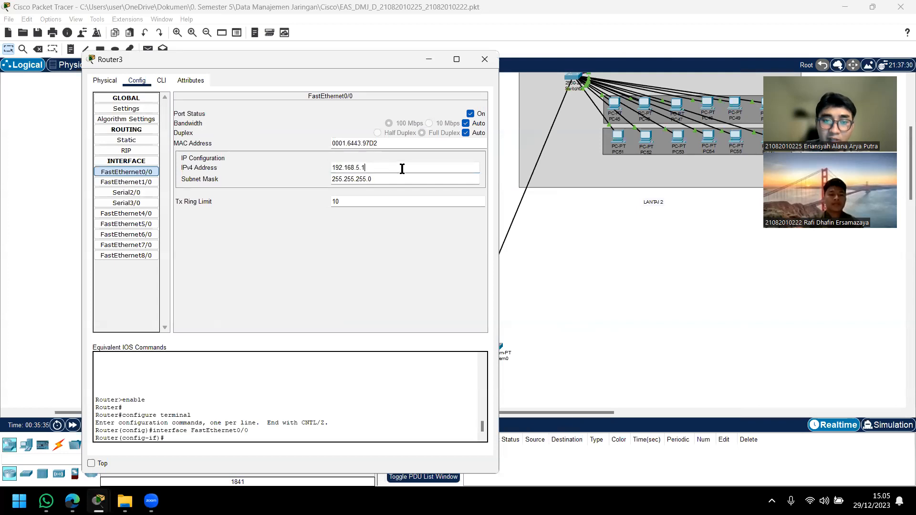
left_click_drag(382, 165, 302, 161)
left_click(394, 167)
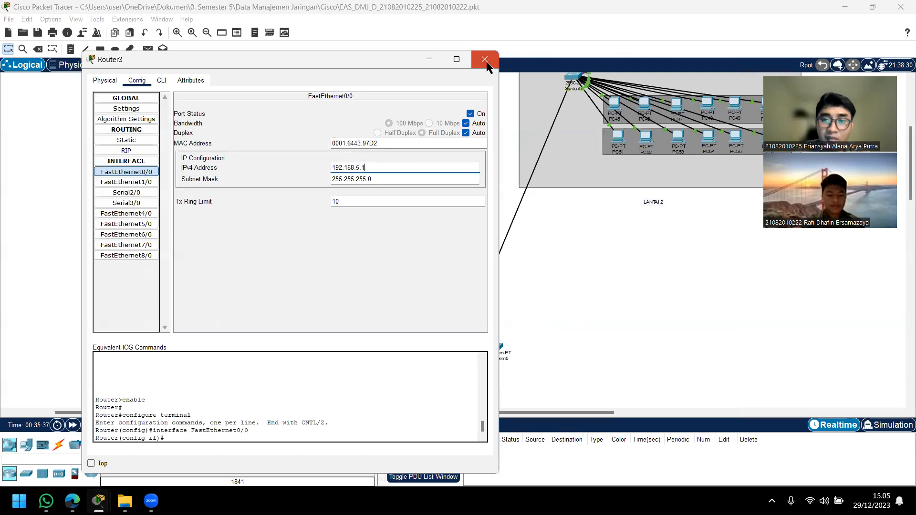
left_click(486, 59)
Step: Examine the IP configurations of PC51 and PC43 on LANTAI 2, closing each PC's window after viewing it
scroll(599, 231, "up", 3)
left_click(617, 292)
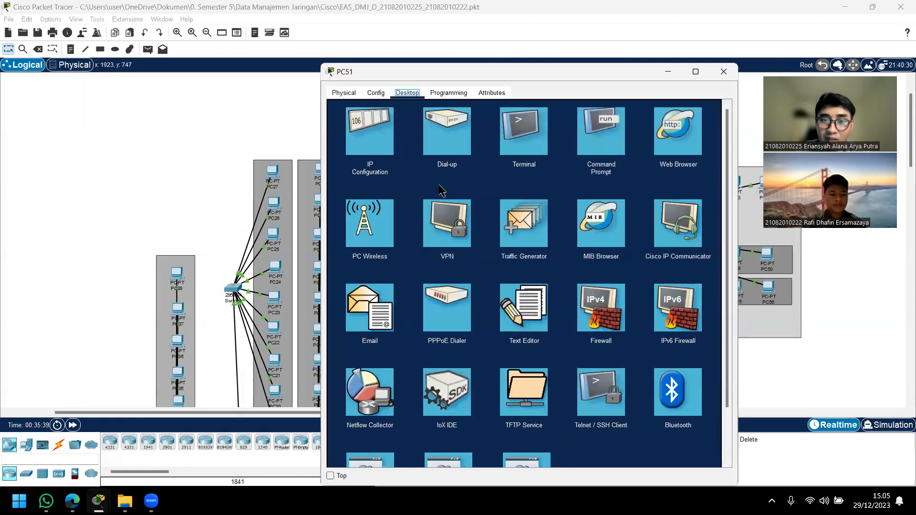
left_click(370, 143)
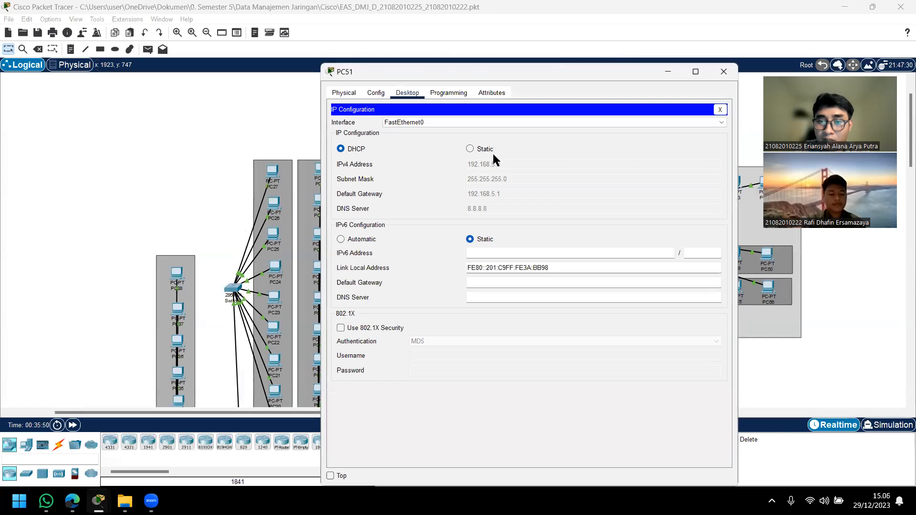
left_click(723, 71)
left_click(735, 185)
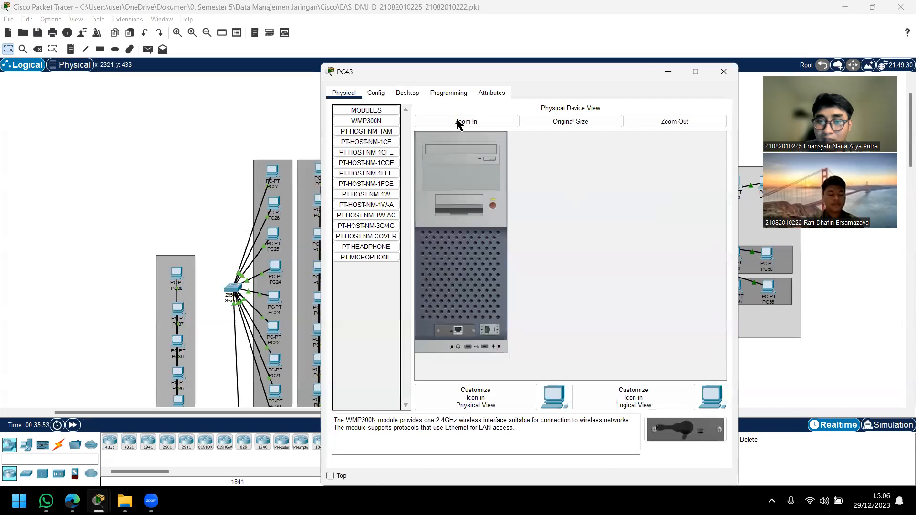
left_click(407, 93)
left_click(385, 135)
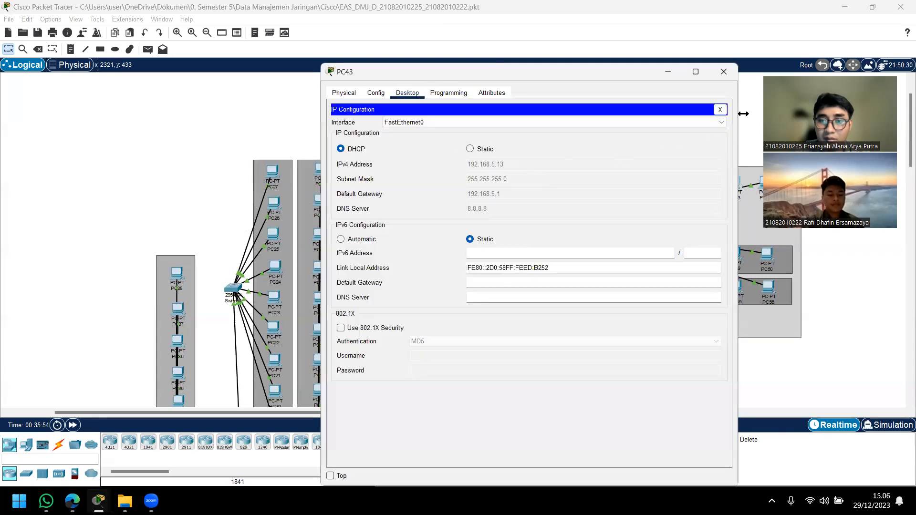
left_click(724, 72)
Step: Open Server0's IP configuration and examine its static IPv4 address
scroll(539, 226, "down", 5)
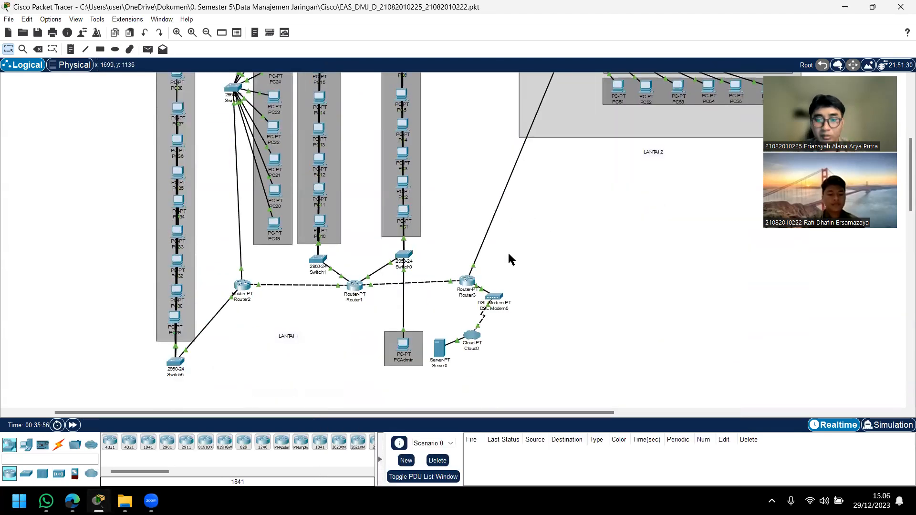
left_click(439, 347)
left_click(379, 125)
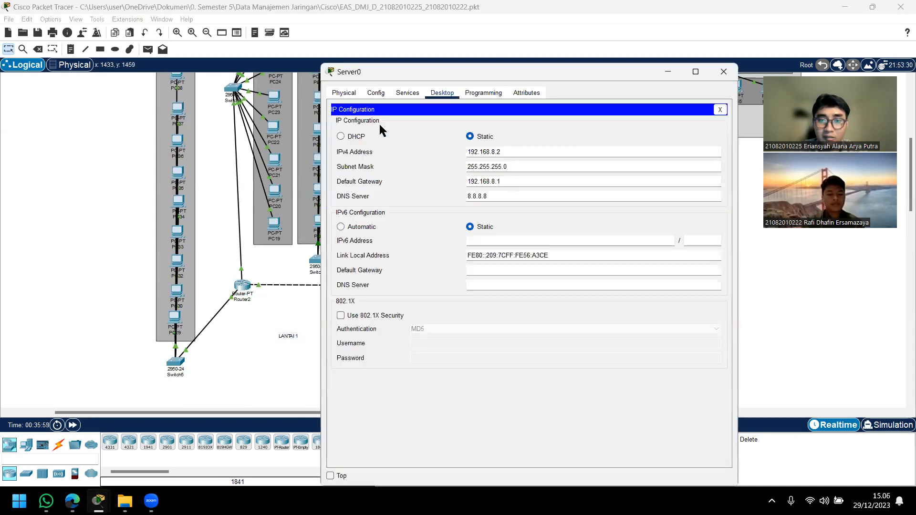
double_click(493, 152)
left_click(516, 155)
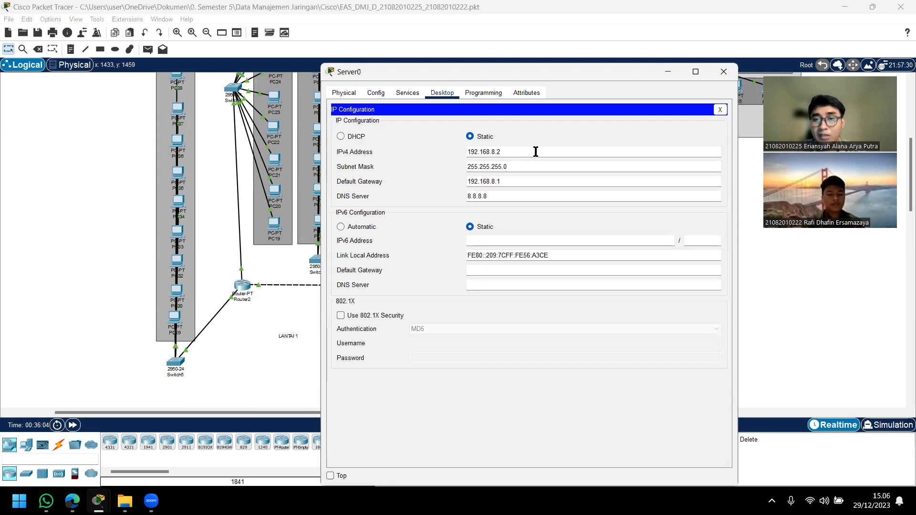
Step: Reposition Server0's window over the topology, examine its IPv4 address and default gateway, and close the window
left_click_drag(478, 71, 580, 86)
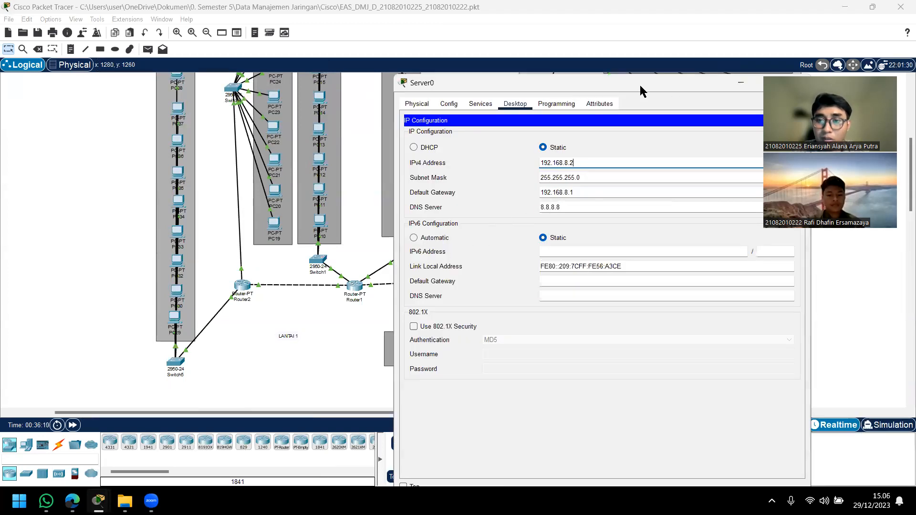
left_click_drag(645, 89, 617, 86)
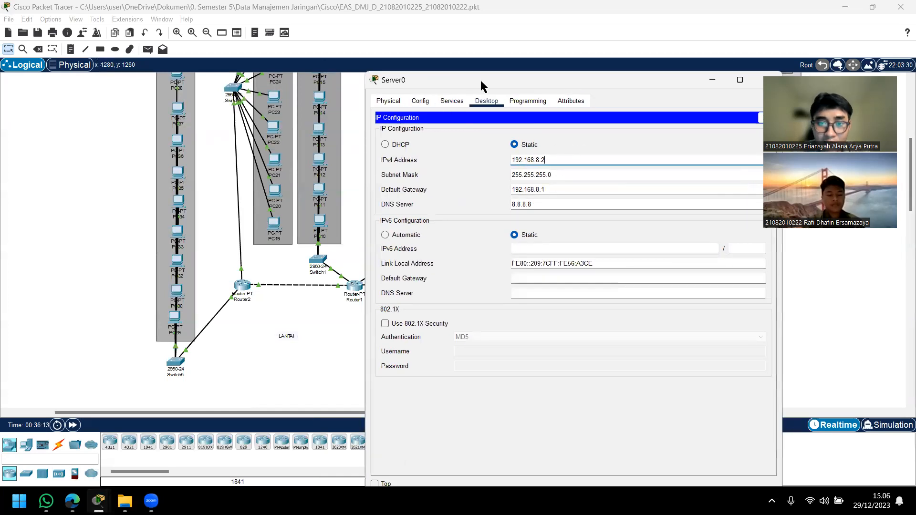
left_click_drag(480, 79, 357, 76)
double_click(426, 157)
left_click(427, 157)
double_click(415, 187)
left_click(458, 189)
left_click(645, 79)
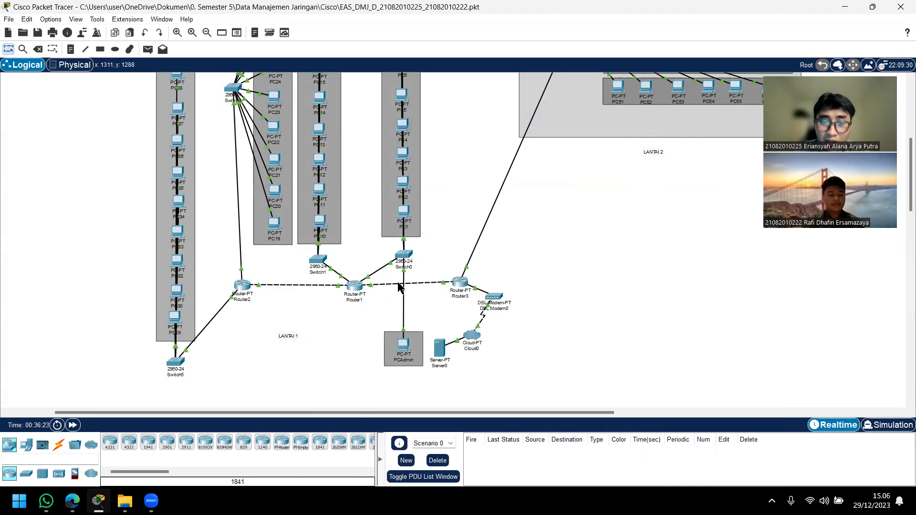
Step: Examine Router3's RIP network addresses with its window moved clear of the routers, and close the window
left_click(460, 283)
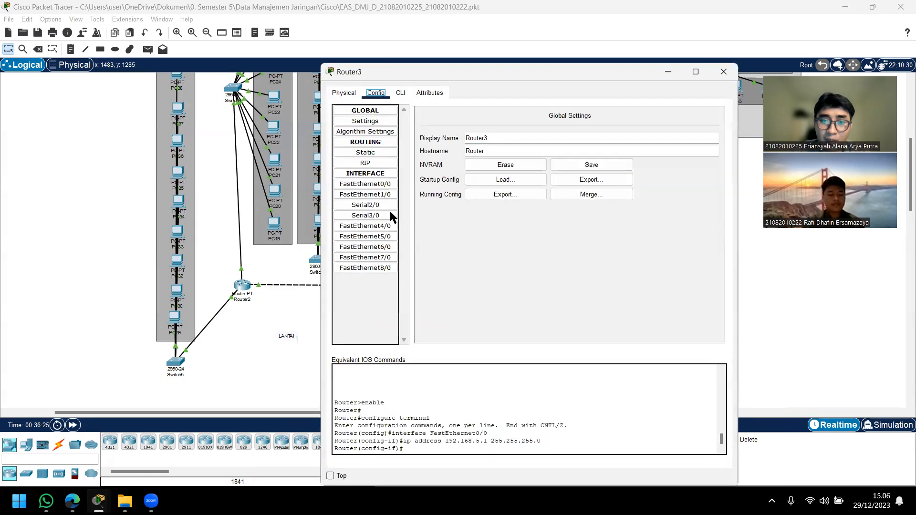
left_click(366, 162)
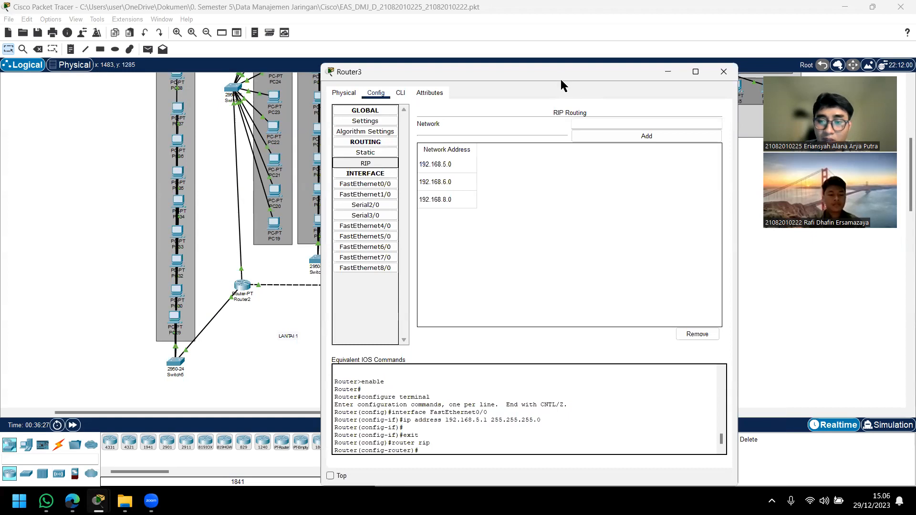
left_click_drag(561, 80, 739, 213)
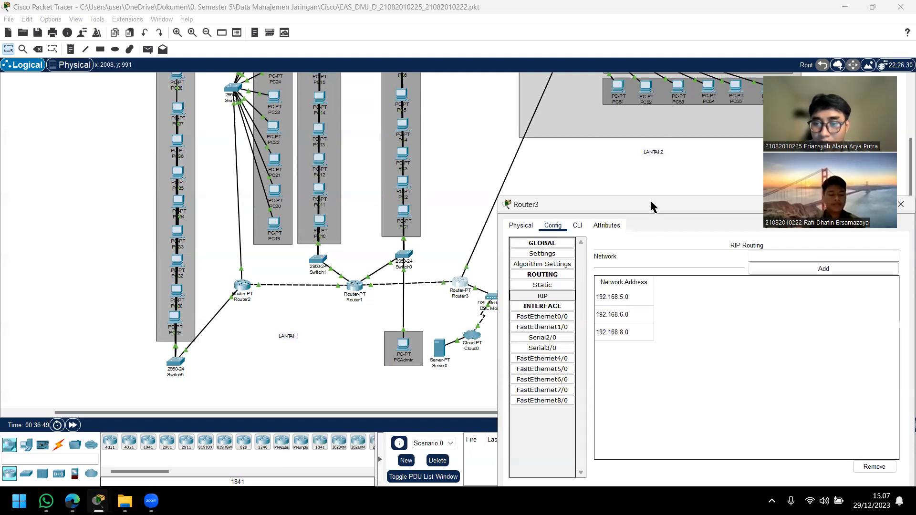
left_click_drag(651, 201, 646, 173)
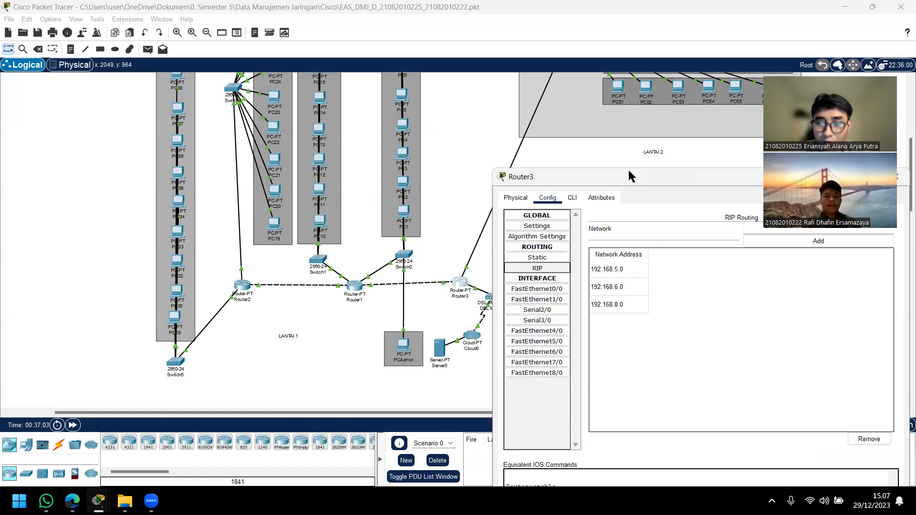
left_click_drag(629, 172, 395, 155)
left_click(663, 160)
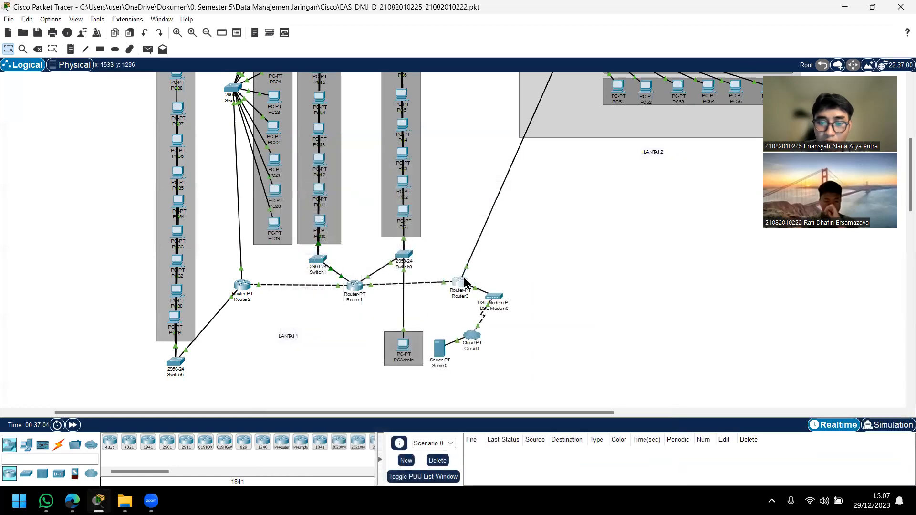
Step: Open Router1's RIP routing settings and compare the network addresses with the topology, repositioning the window around the connected devices
left_click(355, 285)
left_click(374, 163)
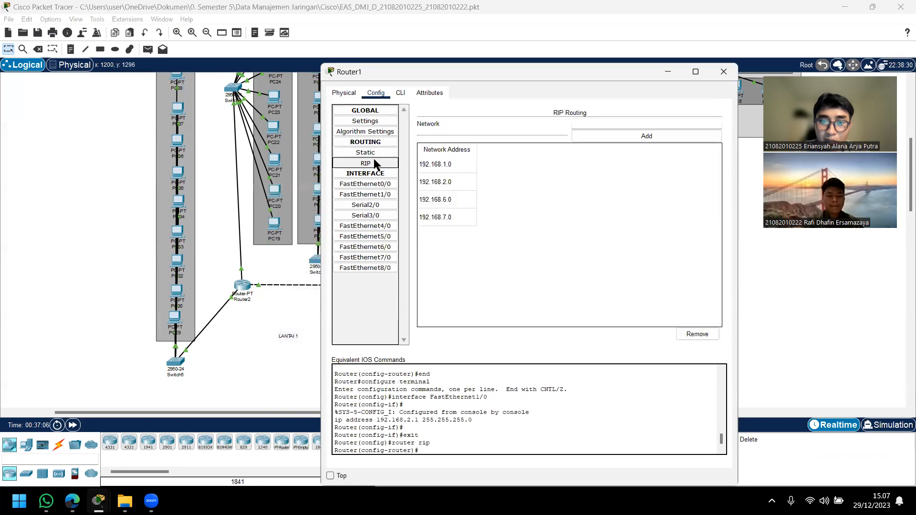
left_click_drag(499, 74, 616, 190)
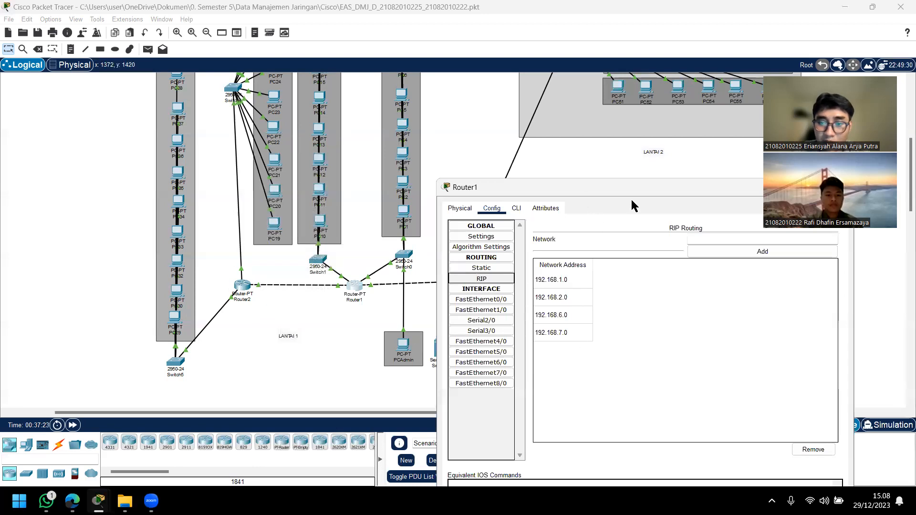
left_click_drag(521, 187, 637, 195)
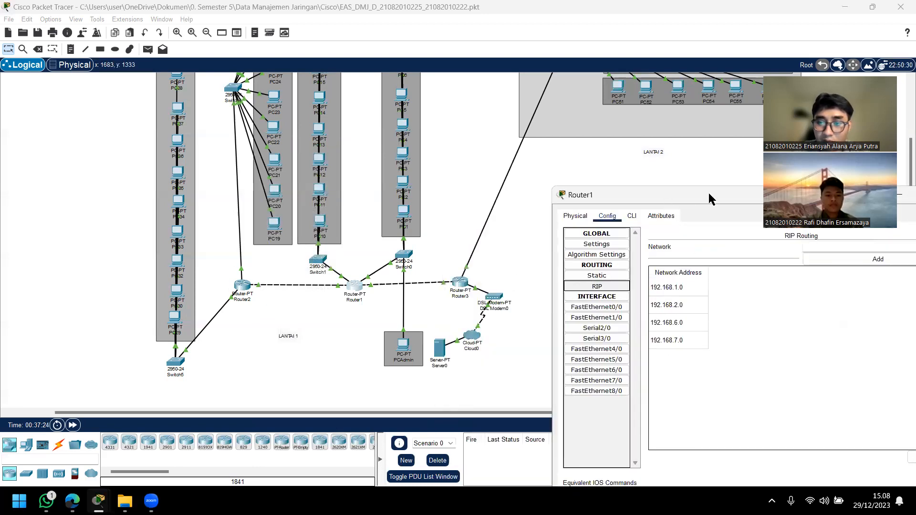
left_click_drag(709, 194, 476, 173)
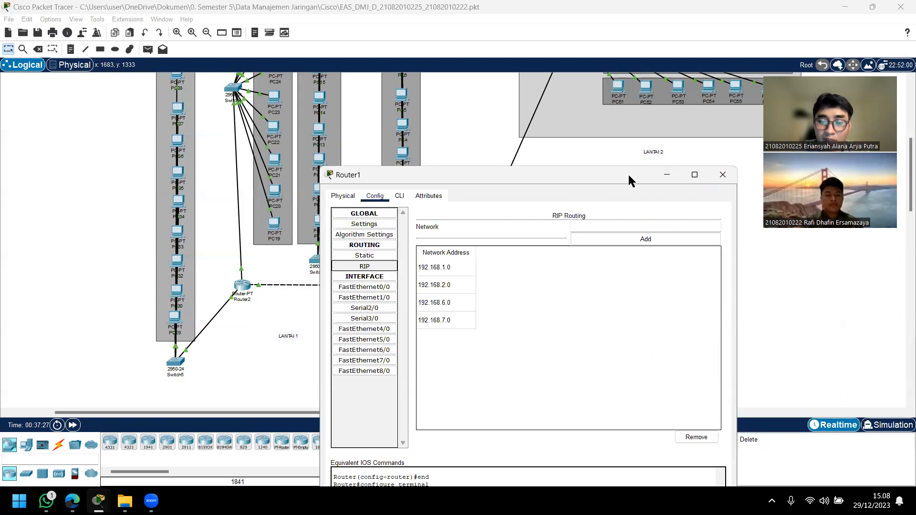
left_click_drag(611, 177, 550, 192)
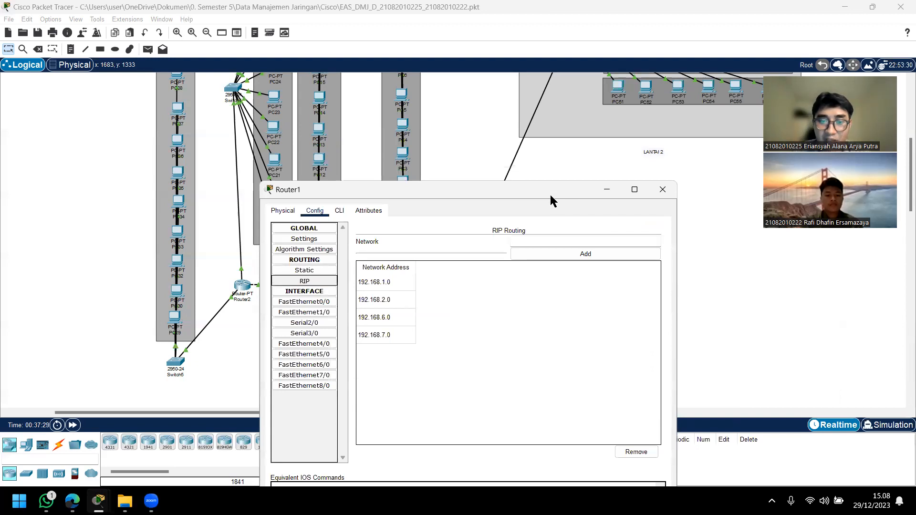
left_click_drag(551, 195, 711, 149)
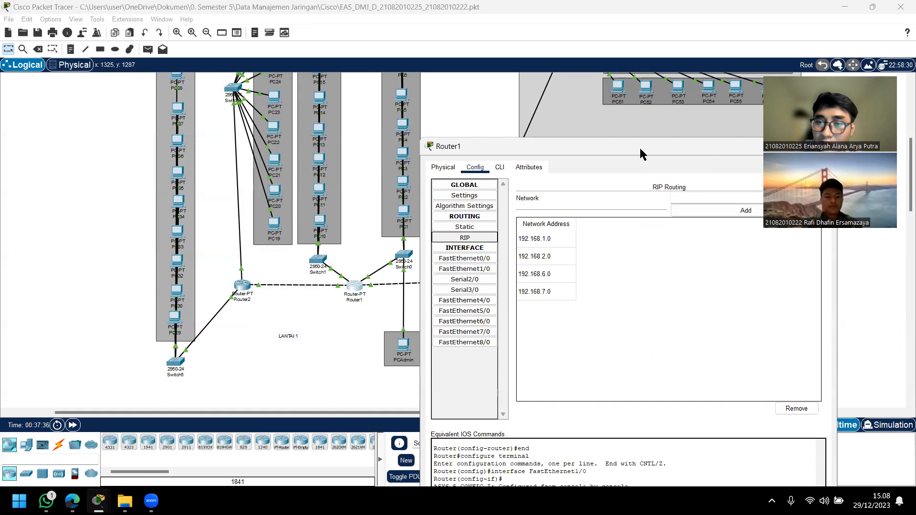
Step: Examine the RIP network addresses configured on Router2 and close its window
left_click(242, 286)
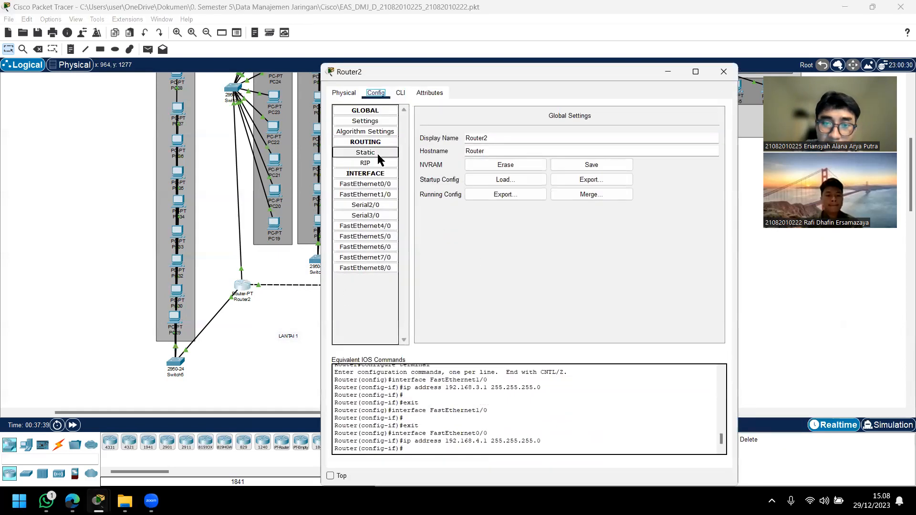
left_click(365, 163)
left_click_drag(489, 86, 578, 130)
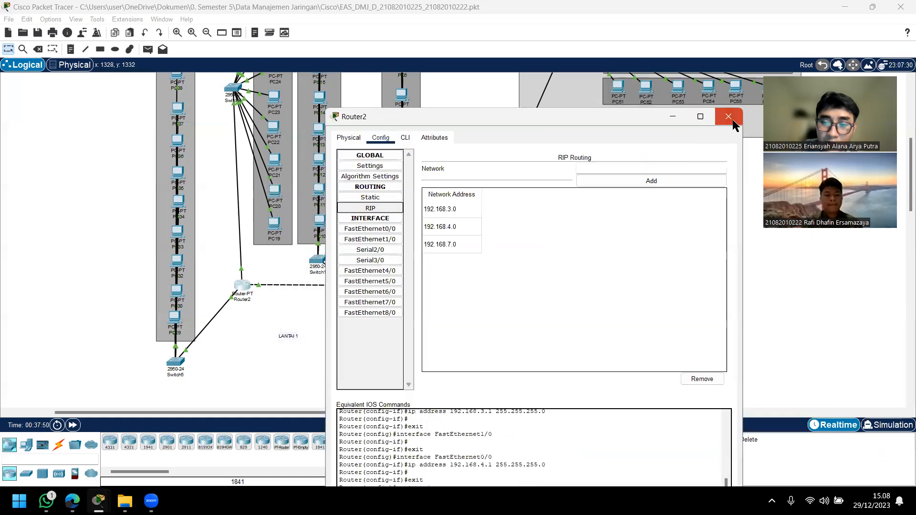
left_click(727, 116)
Step: Recheck Router1's RIP network list and close its window
left_click(355, 288)
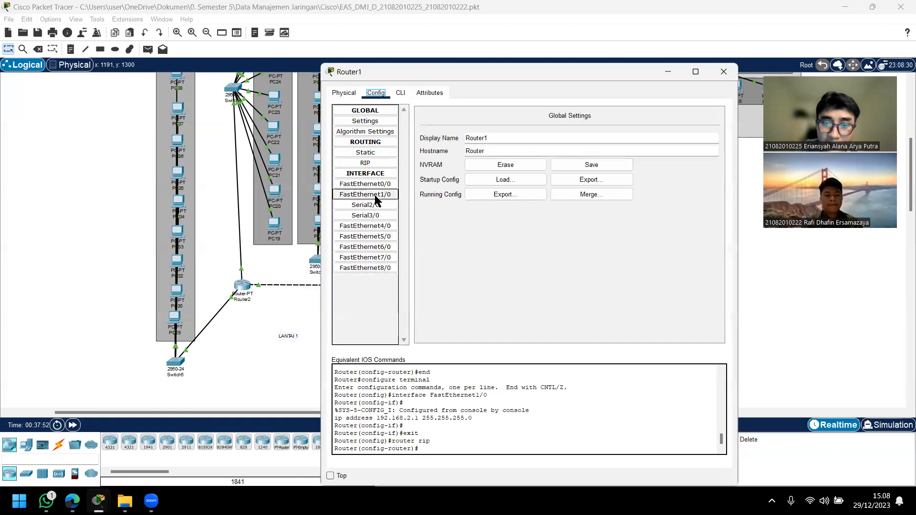
left_click(365, 163)
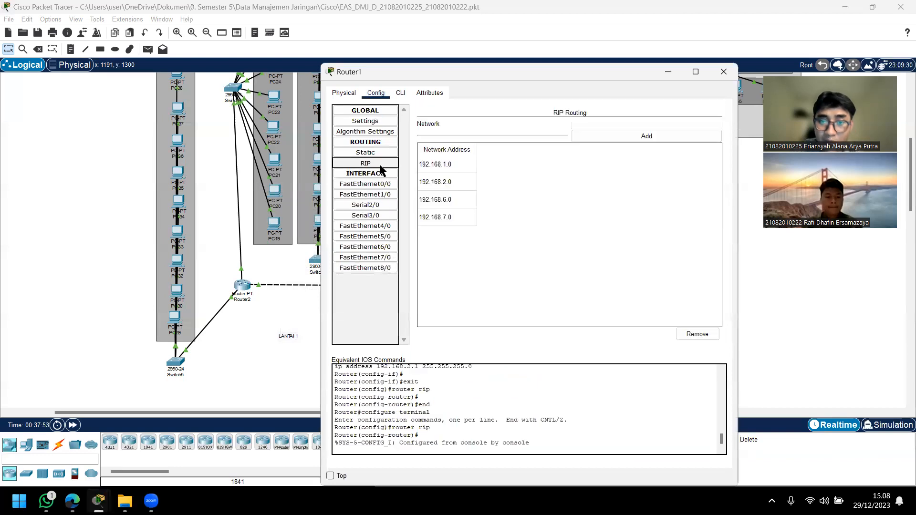
left_click(725, 73)
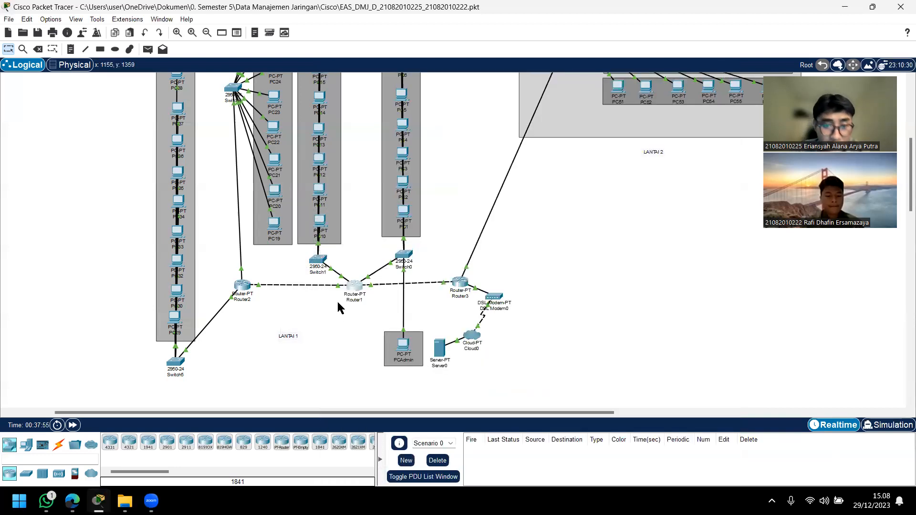
Step: Send a simple PDU from Server0 to Router3 to test their connection
scroll(620, 317, "up", 2)
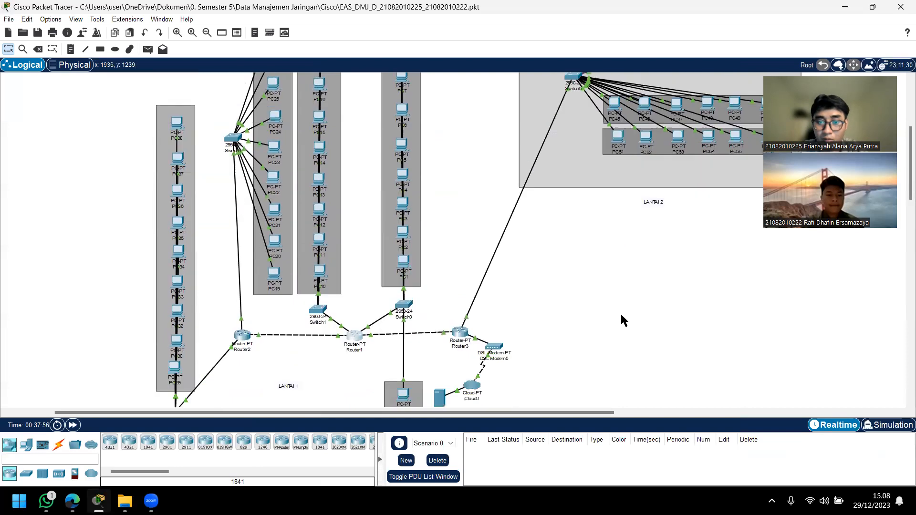
scroll(621, 320, "down", 2)
left_click(148, 50)
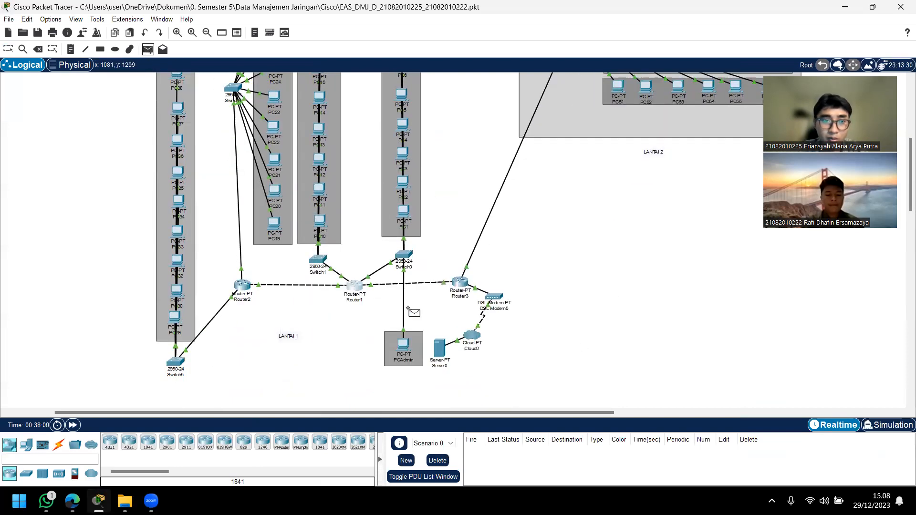
left_click(441, 350)
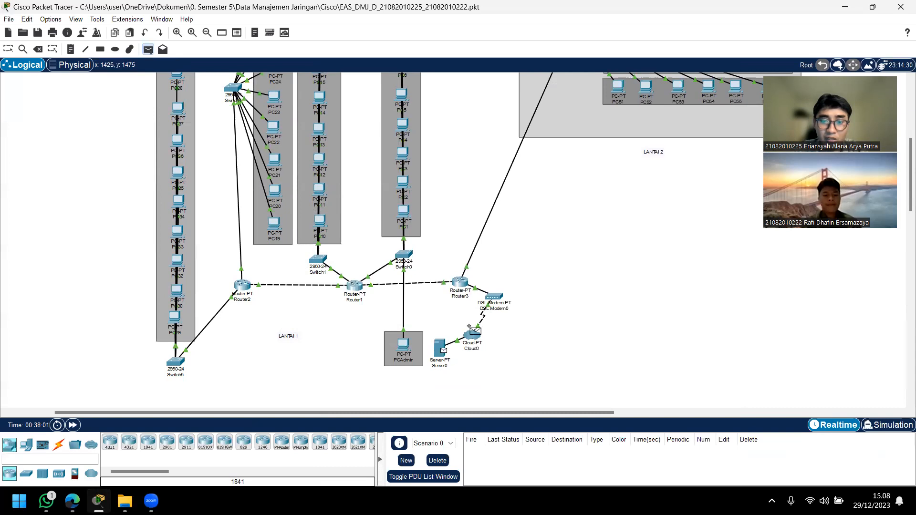
left_click(461, 283)
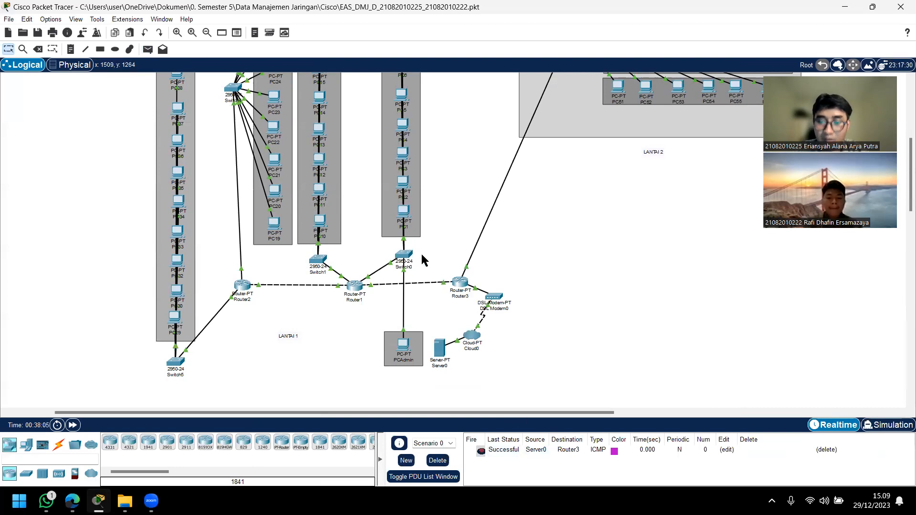
Step: Send simple PDUs from Server0 to Router1 and from Server0 to Router2
left_click(148, 49)
left_click(439, 347)
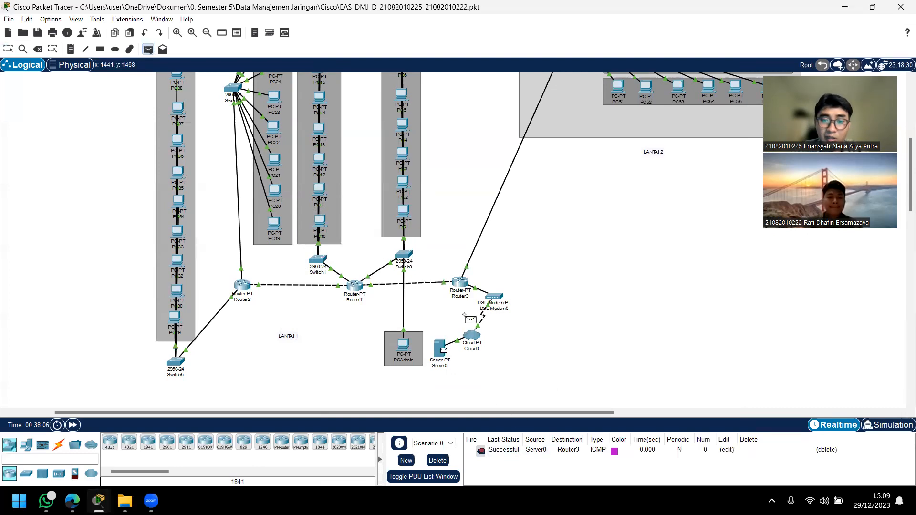
left_click(355, 286)
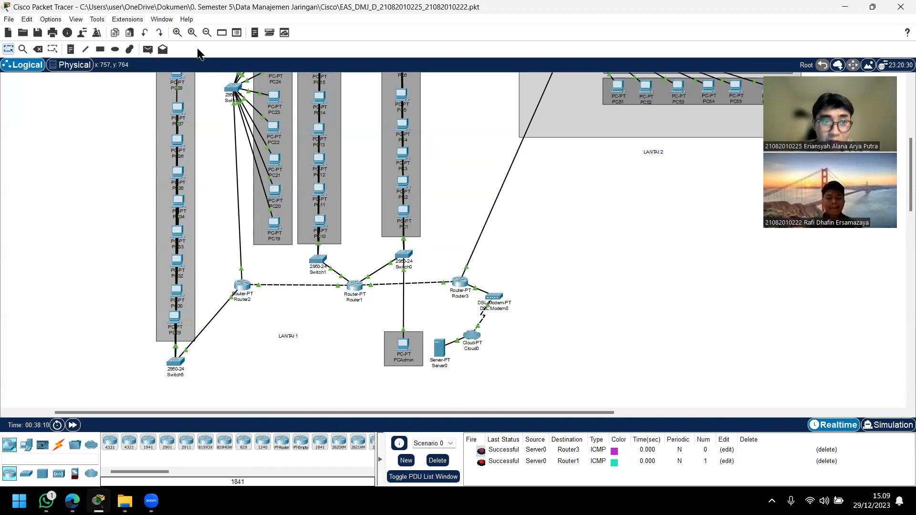
left_click(148, 50)
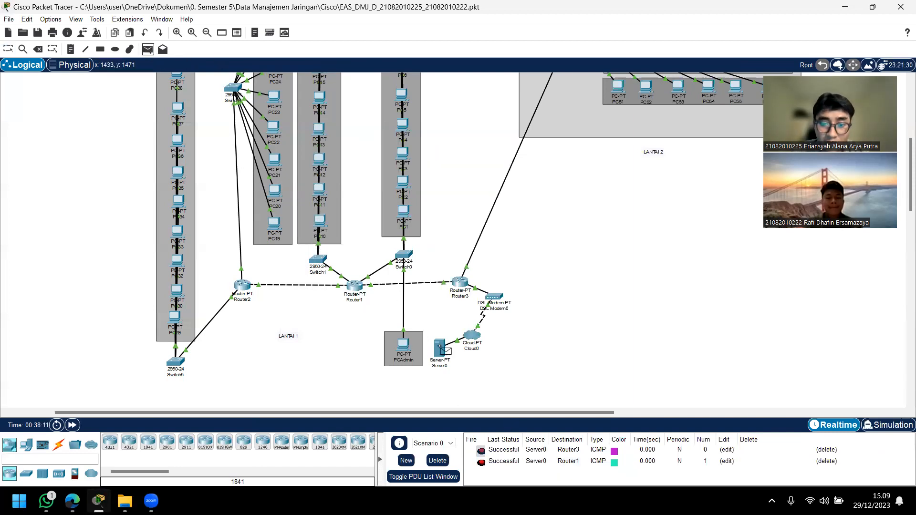
left_click(442, 348)
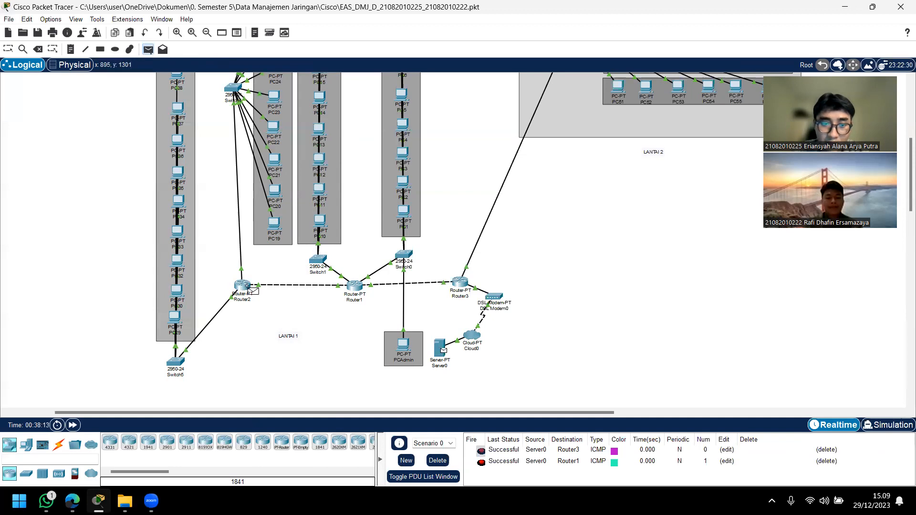
left_click(243, 286)
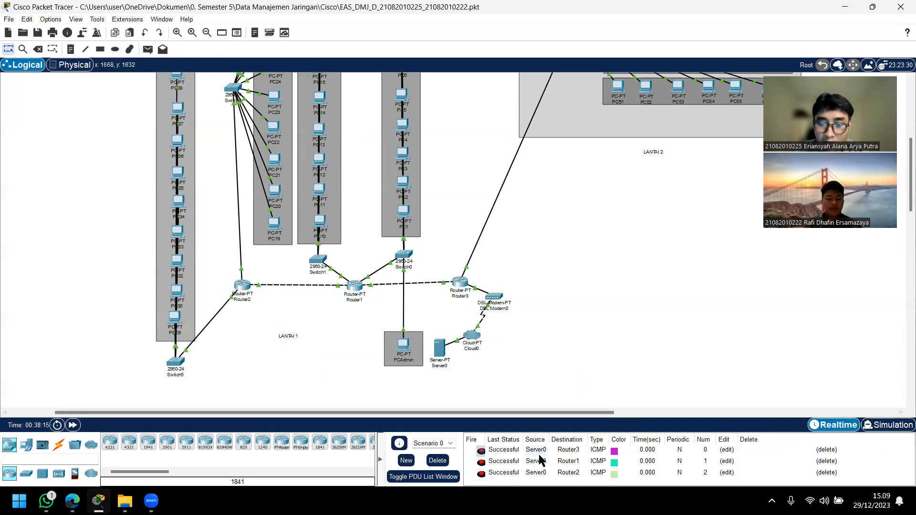
Step: Send a simple PDU from PCAdmin to PC1 on LANTAI 1
left_click(148, 49)
left_click(404, 345)
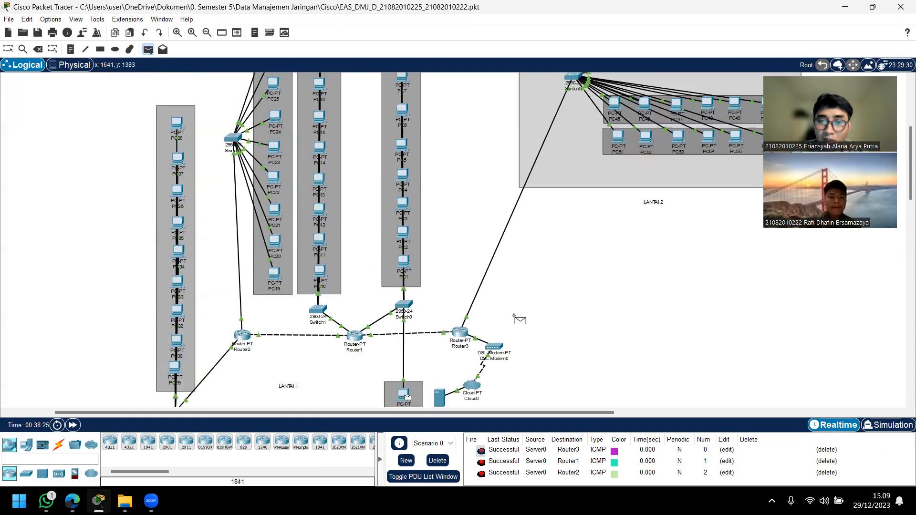
scroll(549, 300, "up", 3)
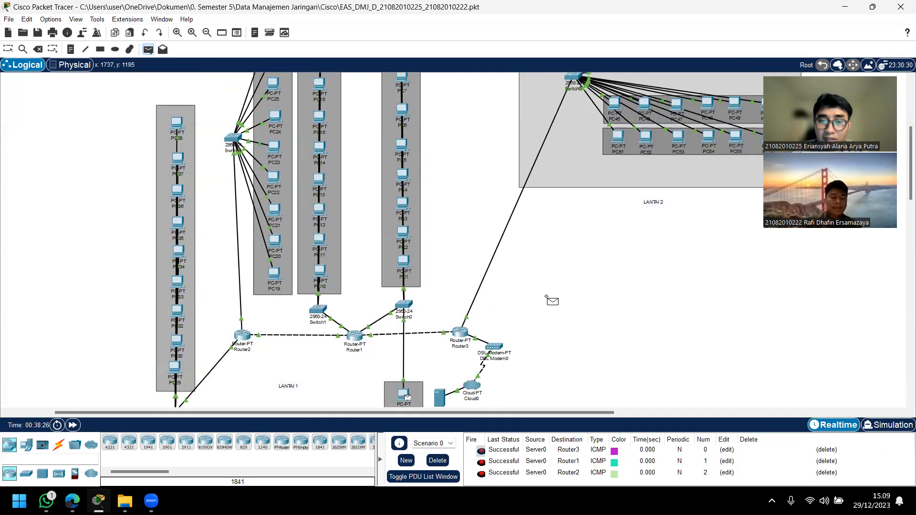
left_click(403, 262)
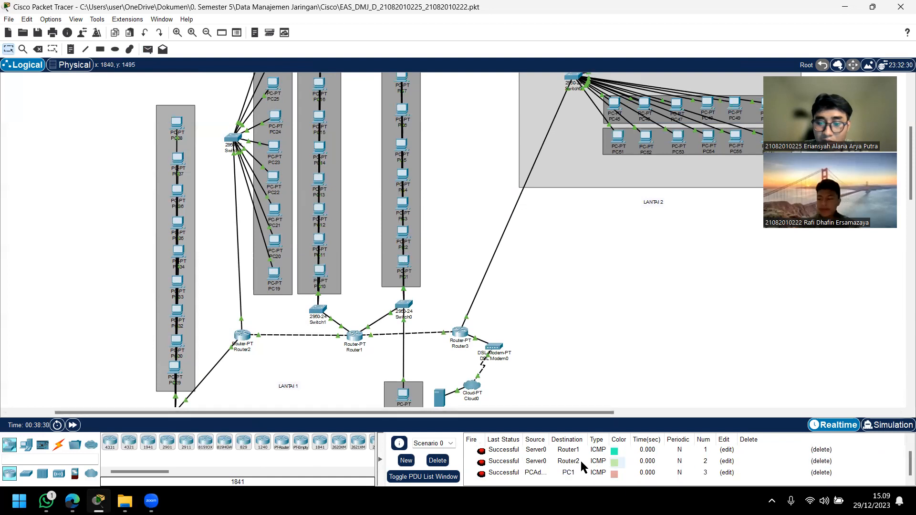
Step: Send a simple PDU from PCAdmin to PC10 on LANTAI 1 and review the PDU list
scroll(529, 358, "down", 2)
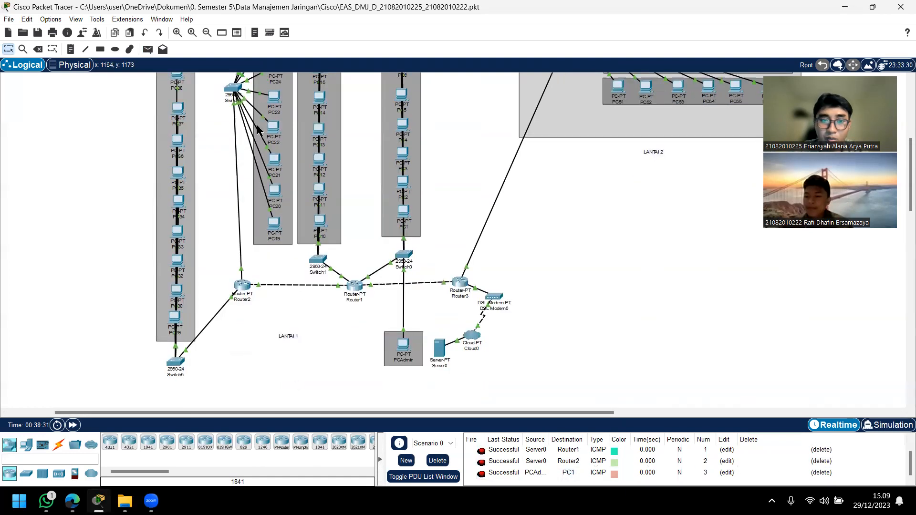
left_click(148, 49)
left_click(404, 348)
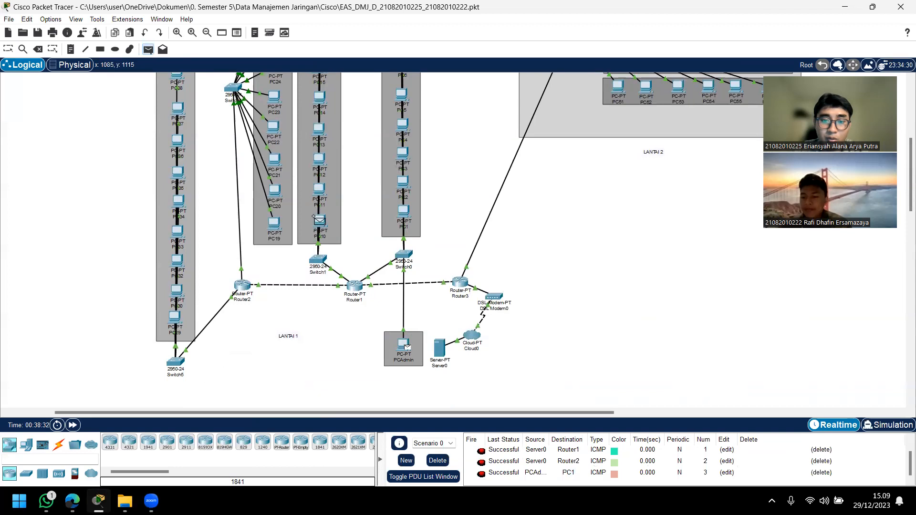
left_click(319, 223)
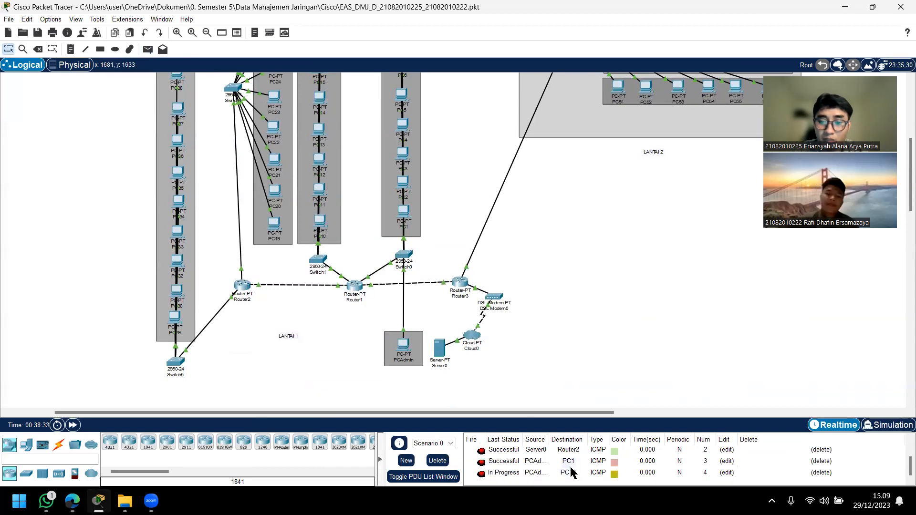
scroll(552, 462, "up", 1)
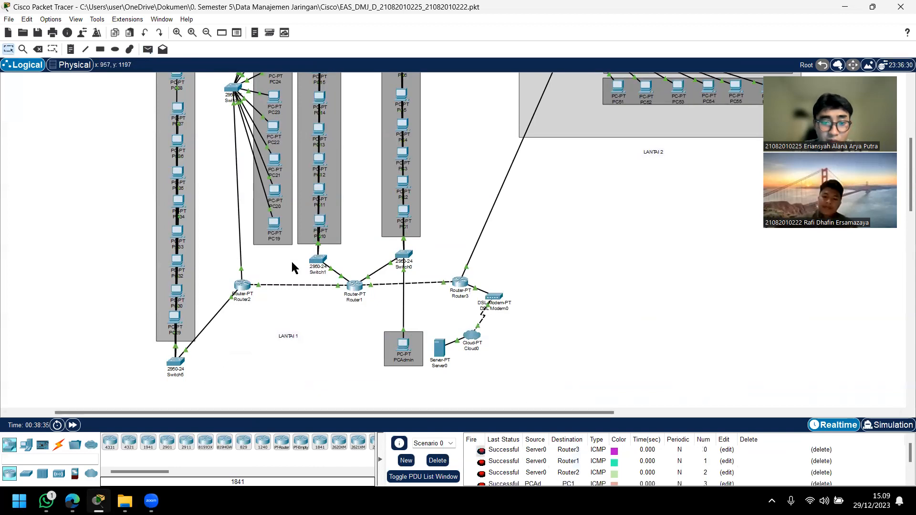
Step: Open the Command Prompt of PCAdmin and move its window aside so the LANTAI 1 PCs are uncovered
scroll(355, 289, "up", 2)
scroll(313, 191, "down", 2)
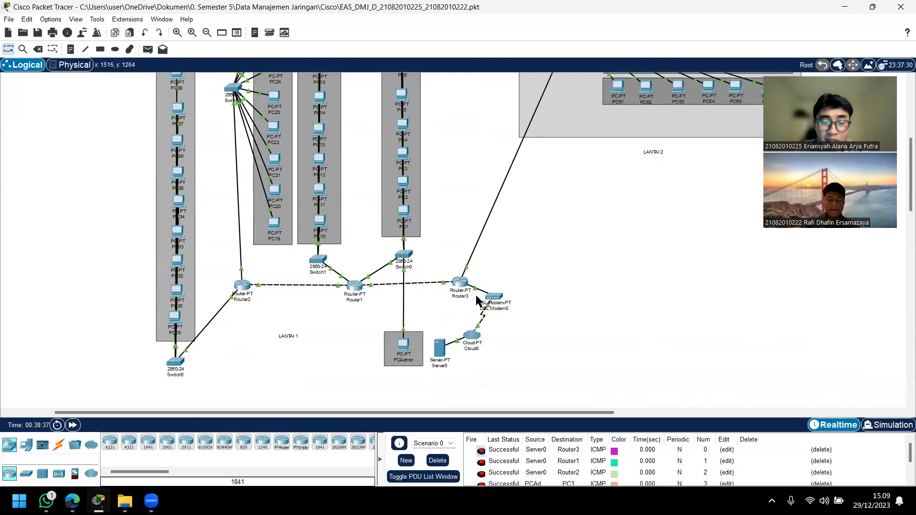
left_click(404, 346)
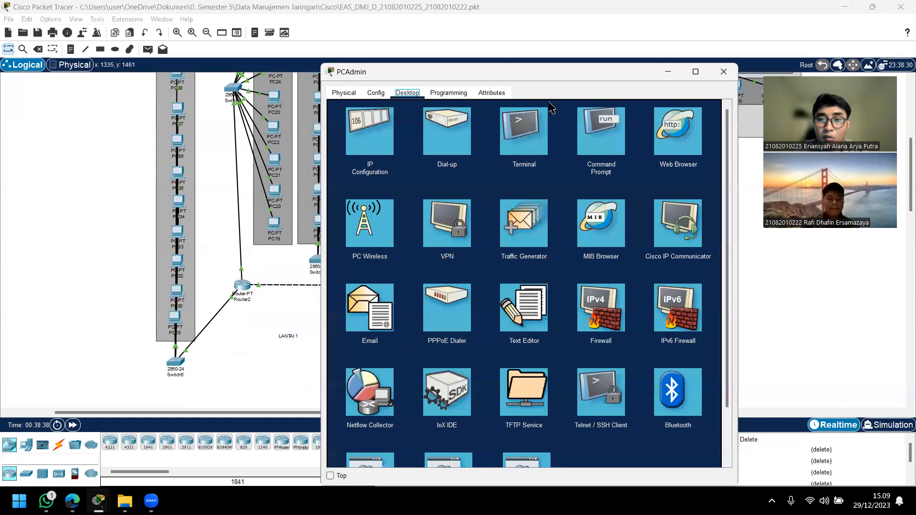
left_click(598, 148)
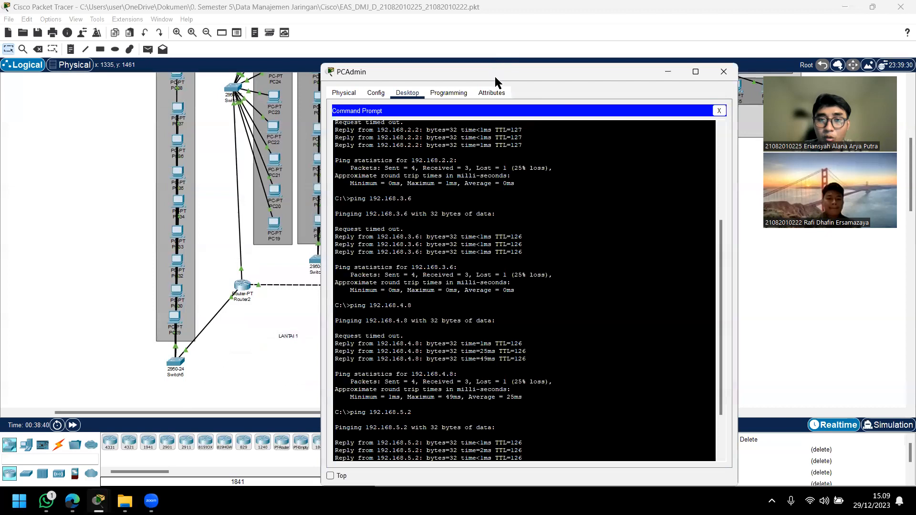
scroll(563, 184, "down", 3)
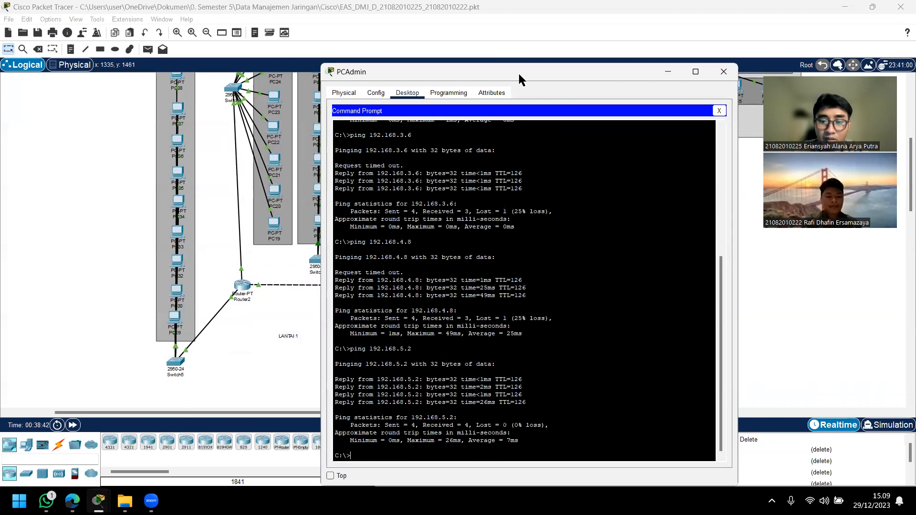
left_click_drag(520, 73, 634, 37)
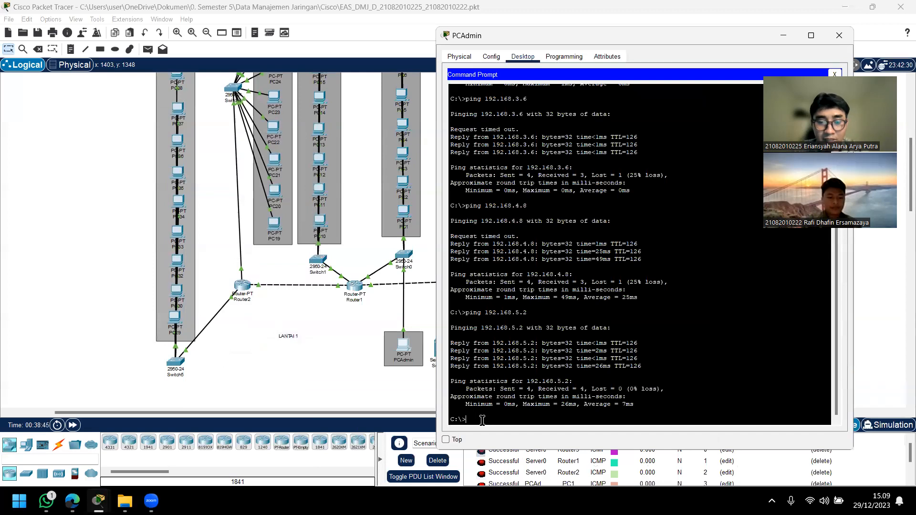
Step: Look up PC19's IPv4 address in its IP Configuration and return to the PCAdmin Command Prompt
left_click(274, 227)
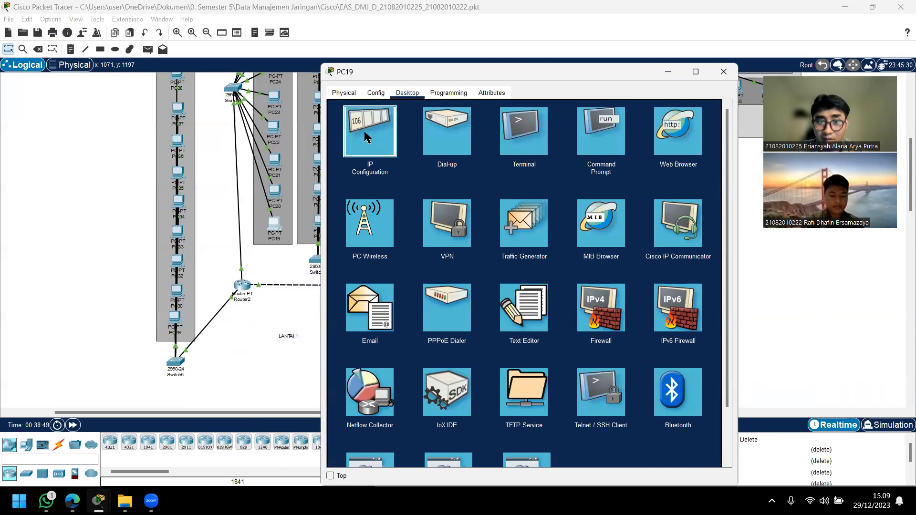
left_click(347, 139)
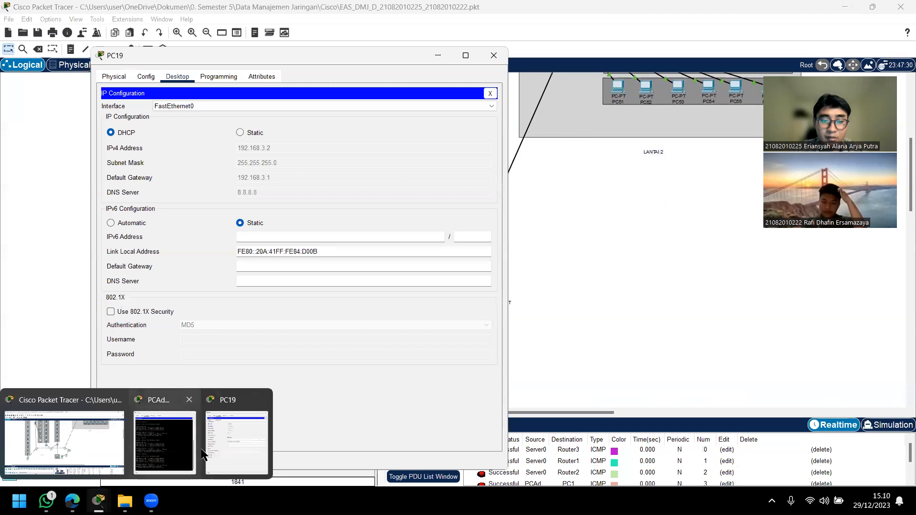
left_click(182, 436)
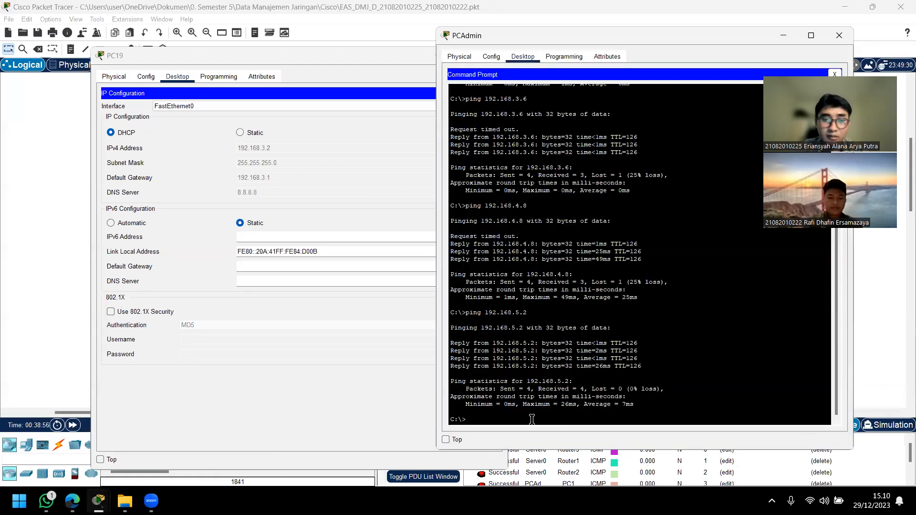
Step: Review the earlier ping results in the PCAdmin Command Prompt, from 192.168.1.2 through 192.168.5.2
scroll(597, 292, "up", 10)
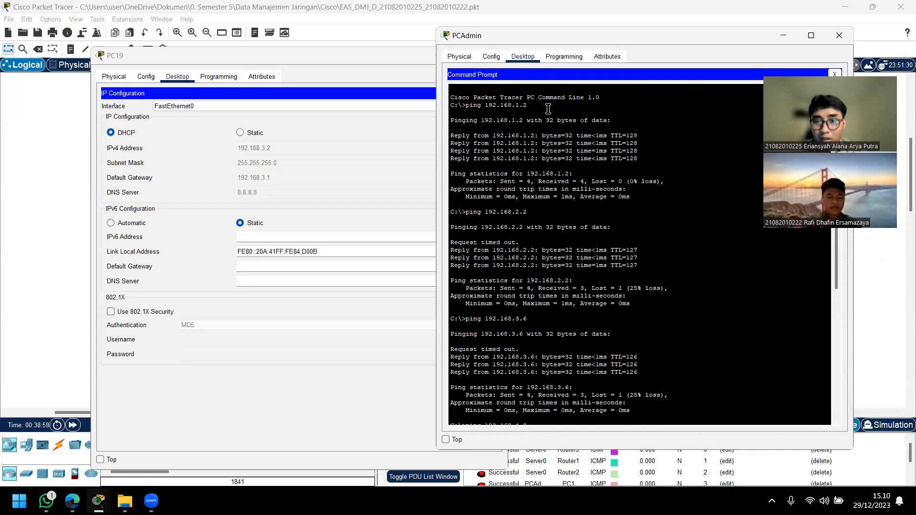
left_click_drag(505, 212, 527, 213)
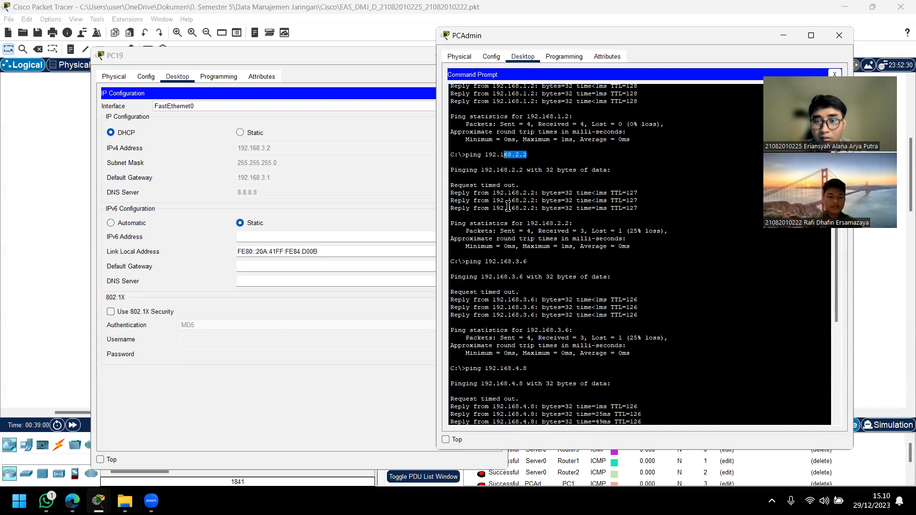
left_click(516, 109)
left_click(520, 213)
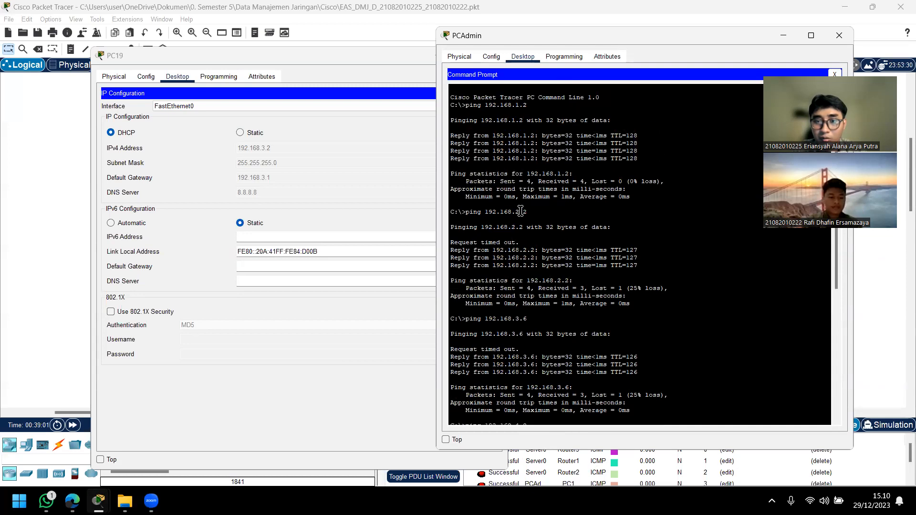
scroll(518, 329, "down", 10)
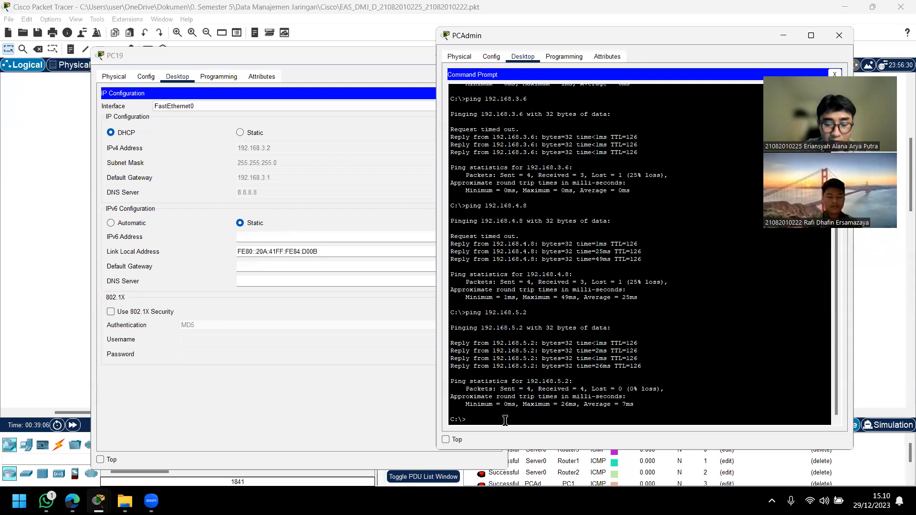
Step: Ping PC19 at 192.168.3.2 from the PCAdmin Command Prompt and check the replies
type("ping 192")
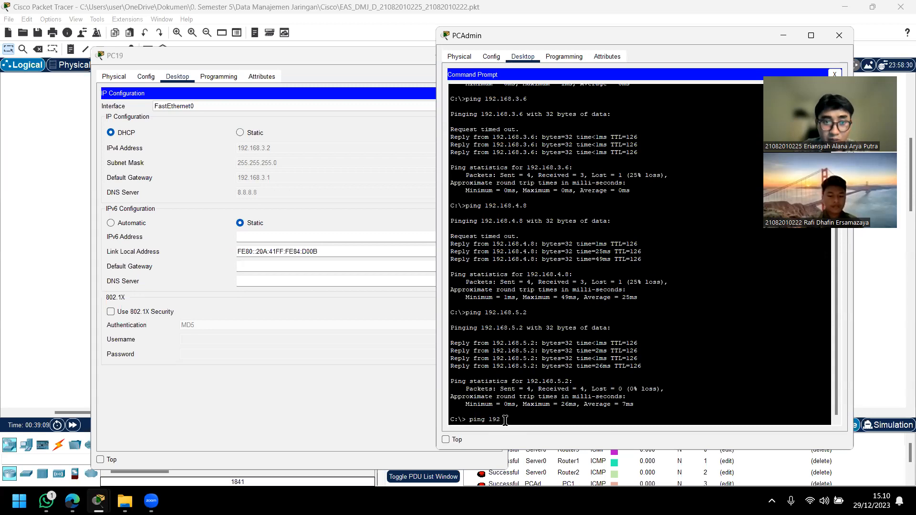
type(".168.3.2")
key("Return")
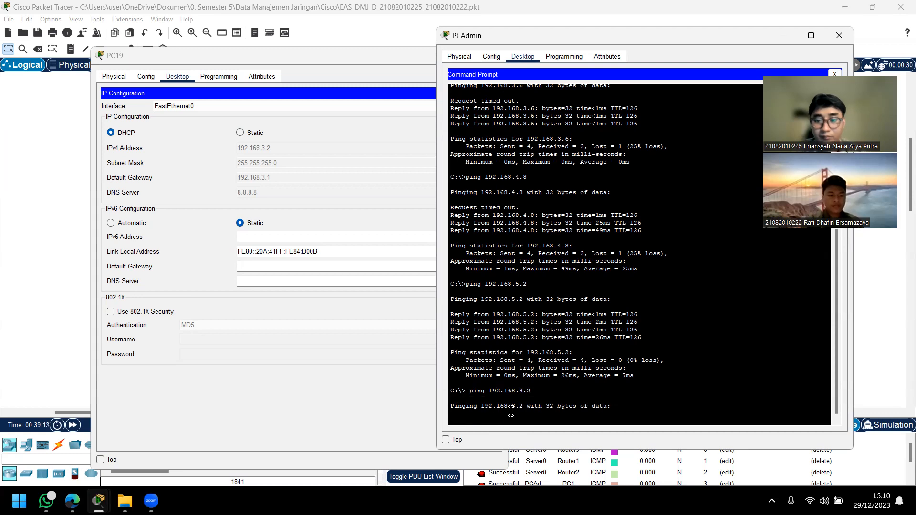
scroll(531, 366, "up", 2)
scroll(533, 366, "down", 1)
scroll(534, 365, "up", 1)
scroll(534, 366, "down", 1)
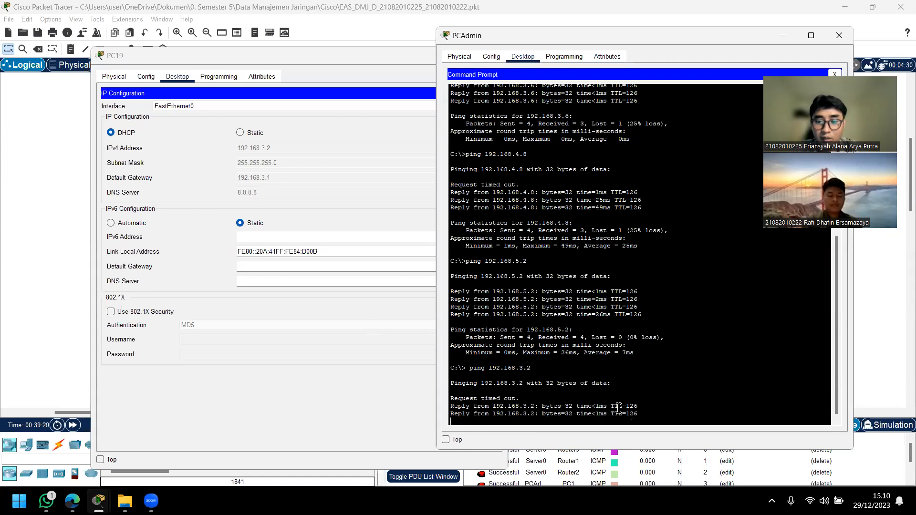
Step: Close the PC19 window and move the PCAdmin window off the LANTAI 2 area
left_click(330, 403)
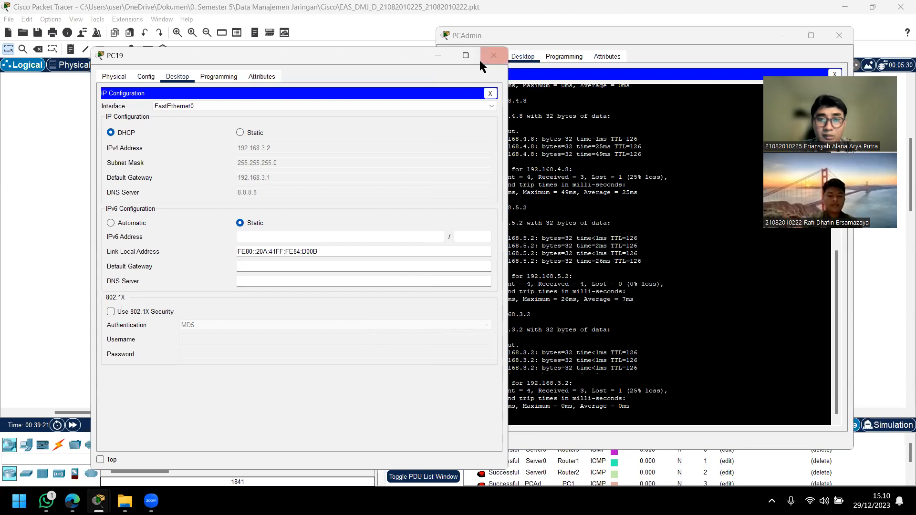
left_click(494, 55)
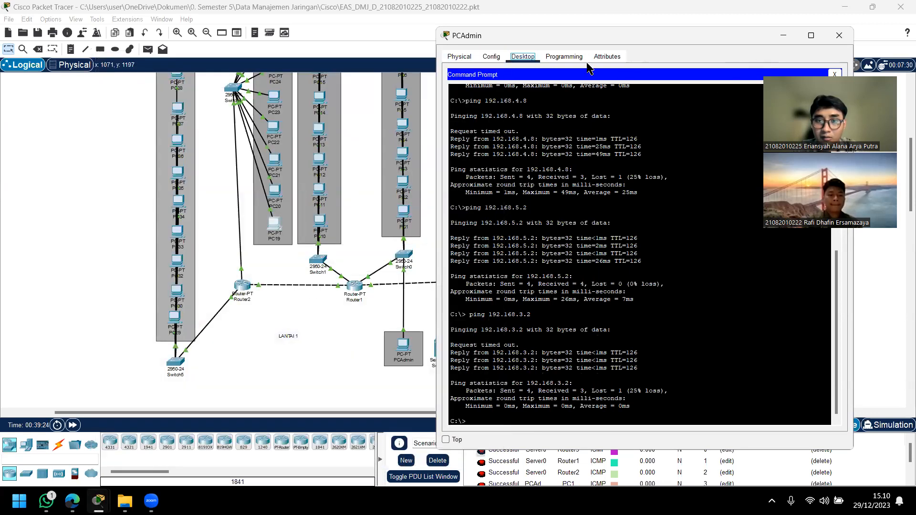
left_click_drag(457, 38, 455, 76)
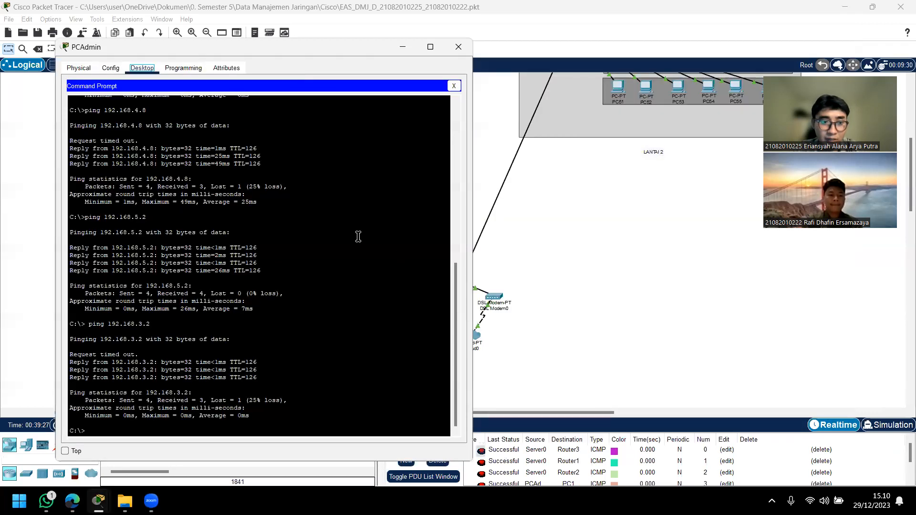
Step: Display the IP Configuration of PC41 on LANTAI 2 and move its window aside to read the IPv4 address
scroll(629, 241, "up", 3)
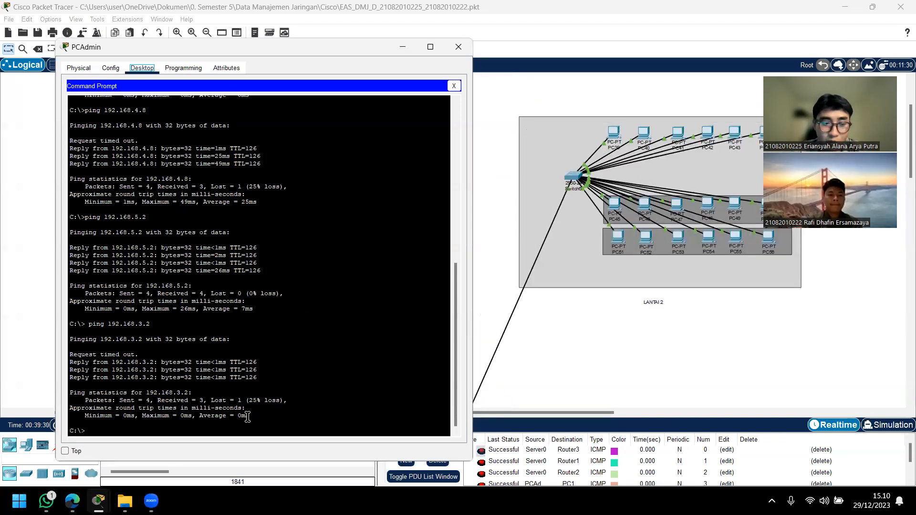
left_click(684, 137)
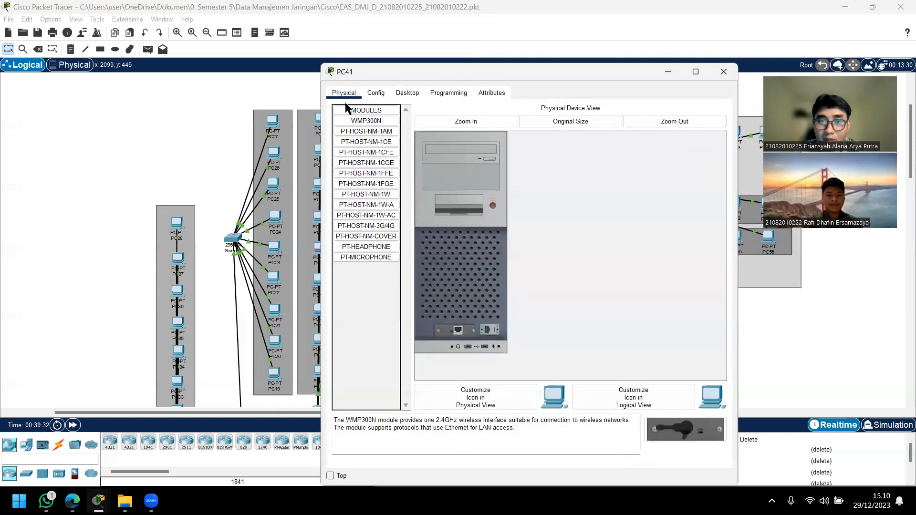
left_click(377, 94)
left_click(419, 95)
left_click(368, 125)
left_click_drag(511, 76, 618, 77)
mouse_move(98, 501)
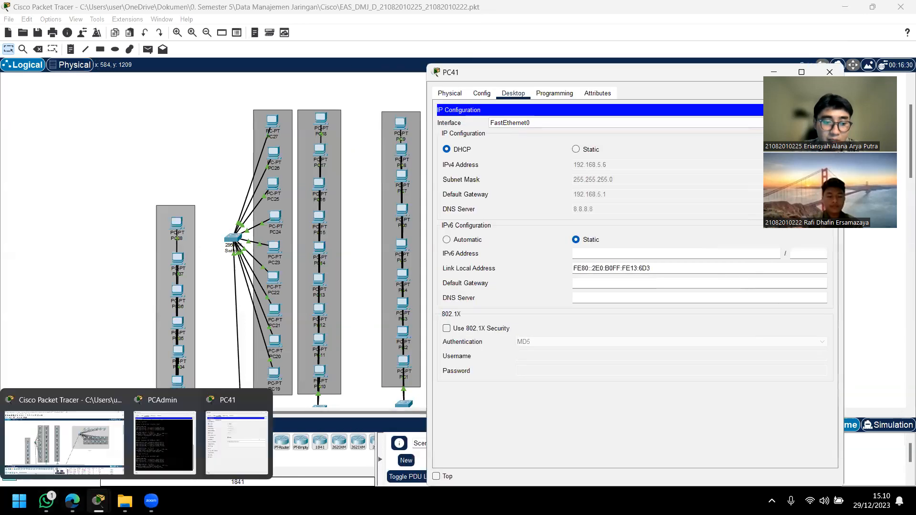
Step: Ping PC41 at 192.168.5.6 from the PCAdmin Command Prompt
left_click(165, 439)
left_click(140, 430)
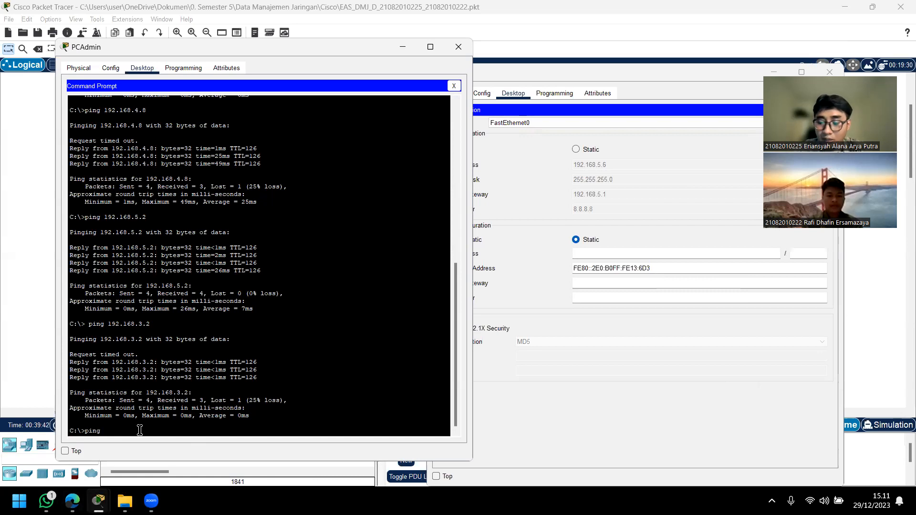
type("ping 192.168.5.6")
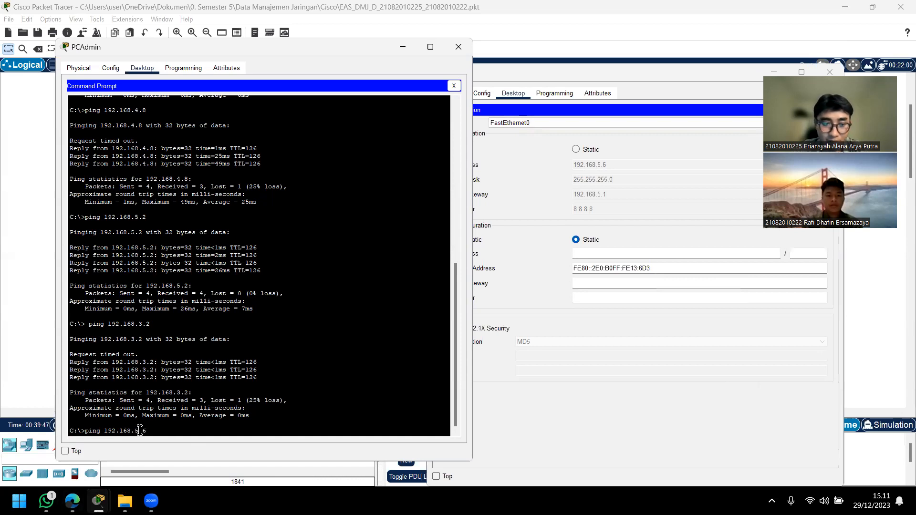
key("Return")
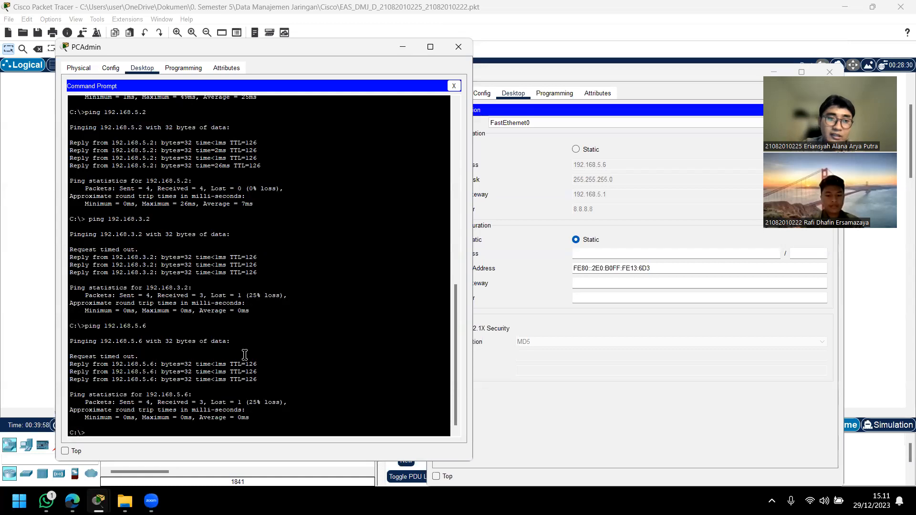
Step: Close the PC41 and PCAdmin windows and return to the overview of the full two-floor topology
left_click_drag(627, 76, 475, 79)
left_click(679, 79)
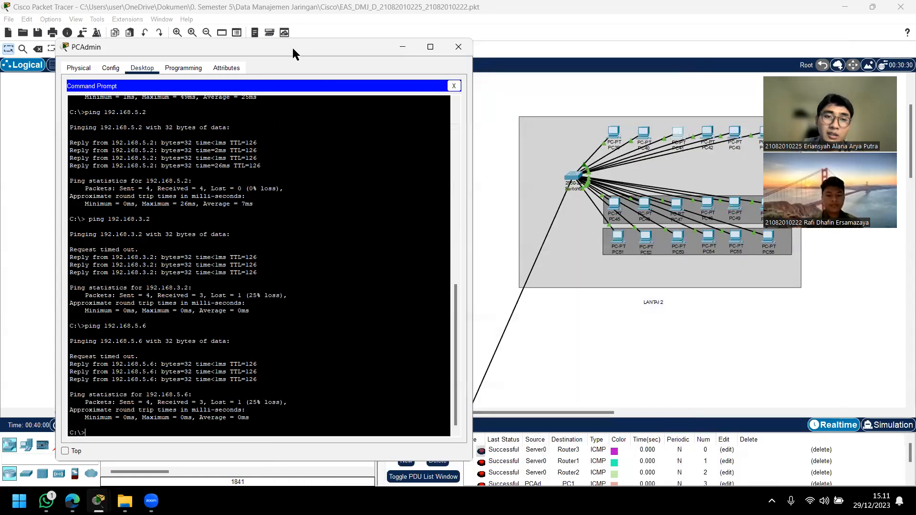
left_click_drag(293, 50, 518, 134)
left_click(676, 138)
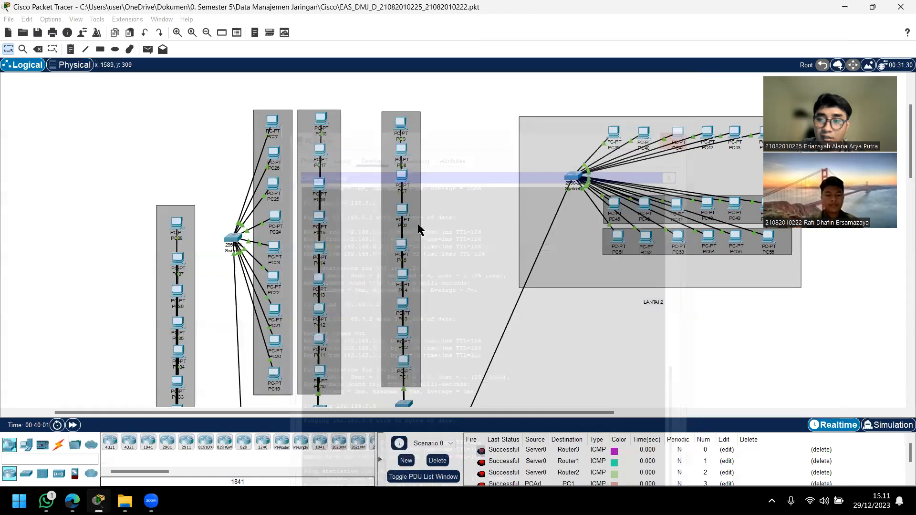
scroll(429, 224, "down", 1)
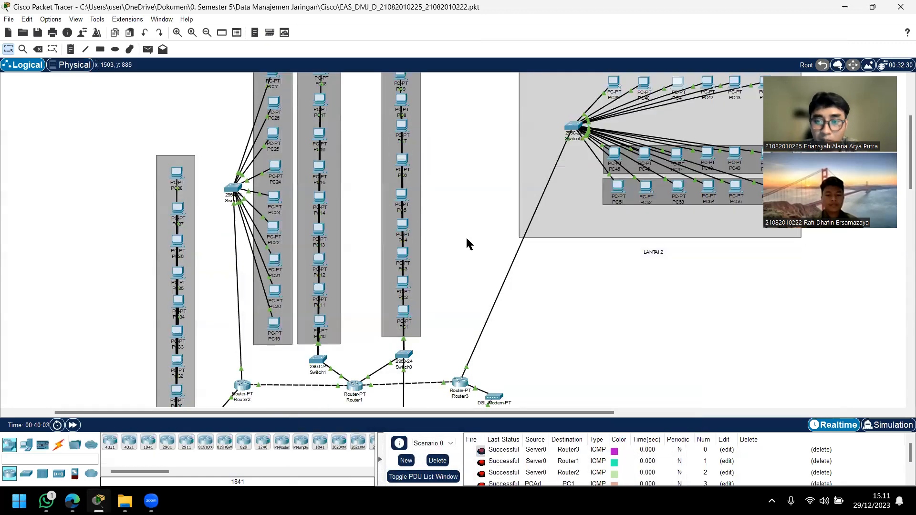
scroll(465, 236, "down", 2)
scroll(344, 252, "up", 1)
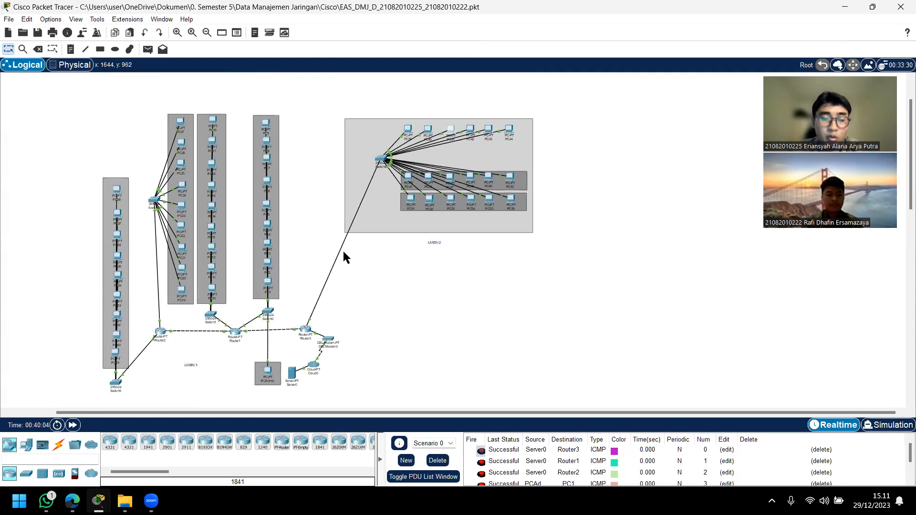